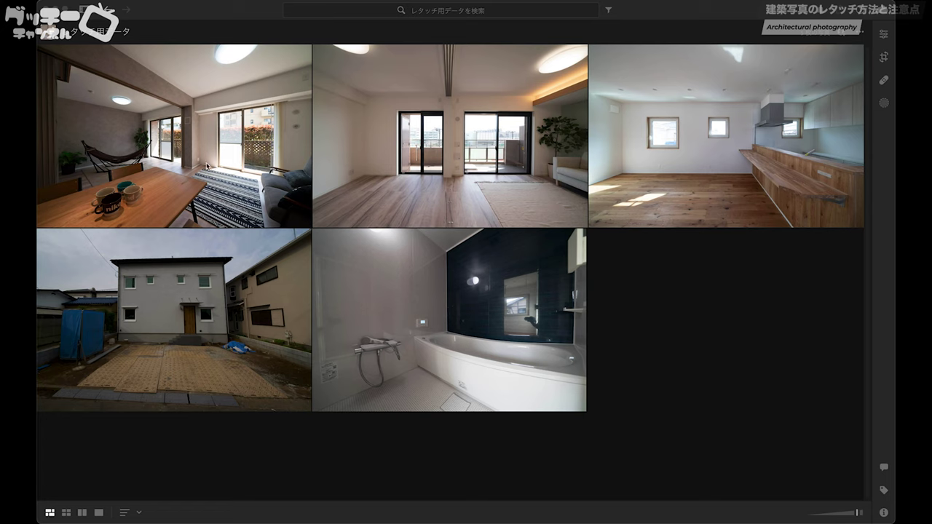
Open the first living-room photo in Detail view and show its Edit adjustments panel.
double_click(220, 156)
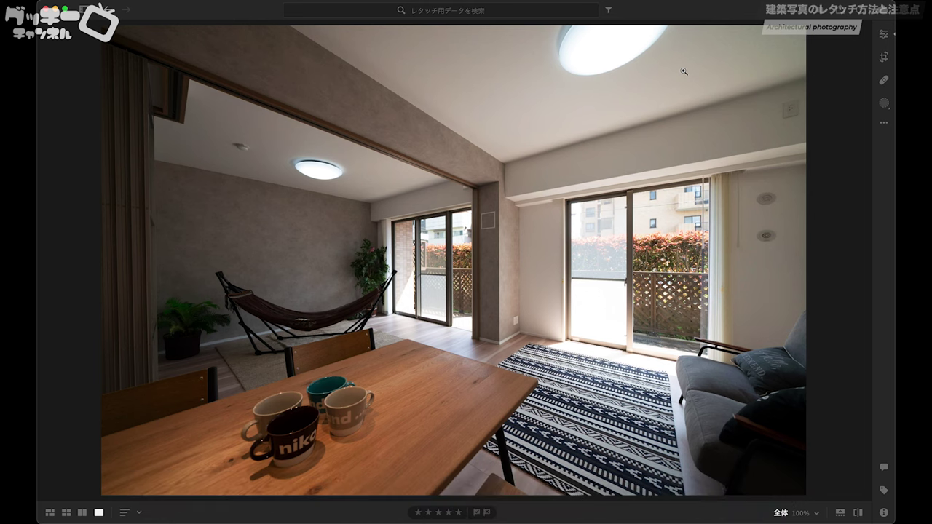
left_click(883, 37)
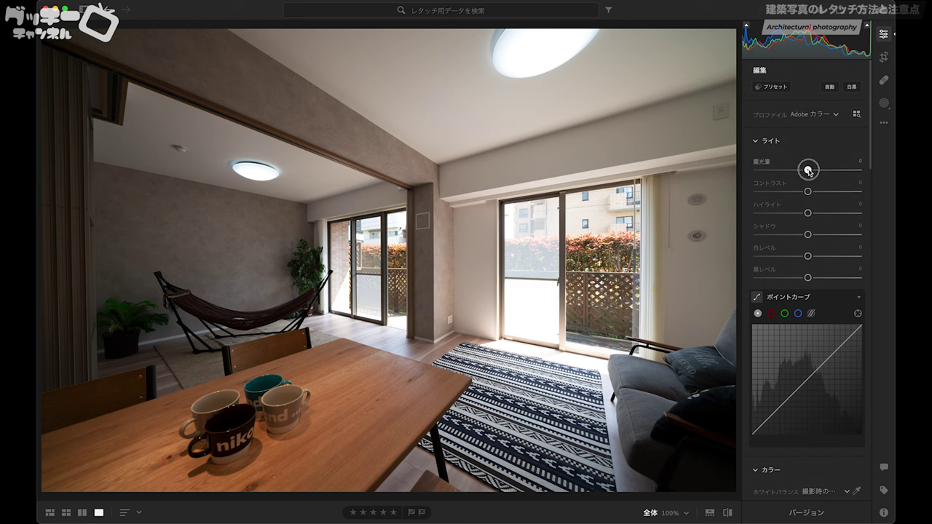
Set Exposure +0.77, Contrast +11, Highlights −100 and Shadows +33 on the living-room photo.
left_click_drag(808, 171, 817, 171)
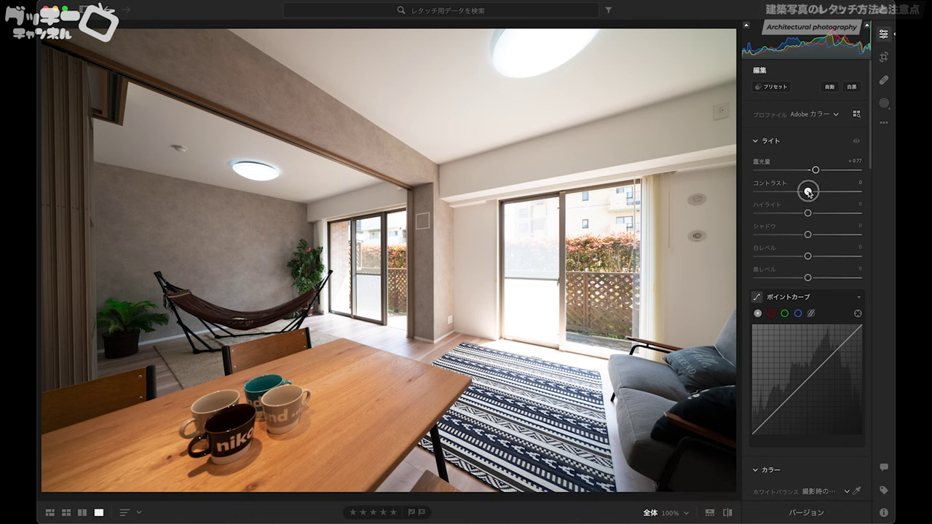
left_click_drag(807, 191, 813, 193)
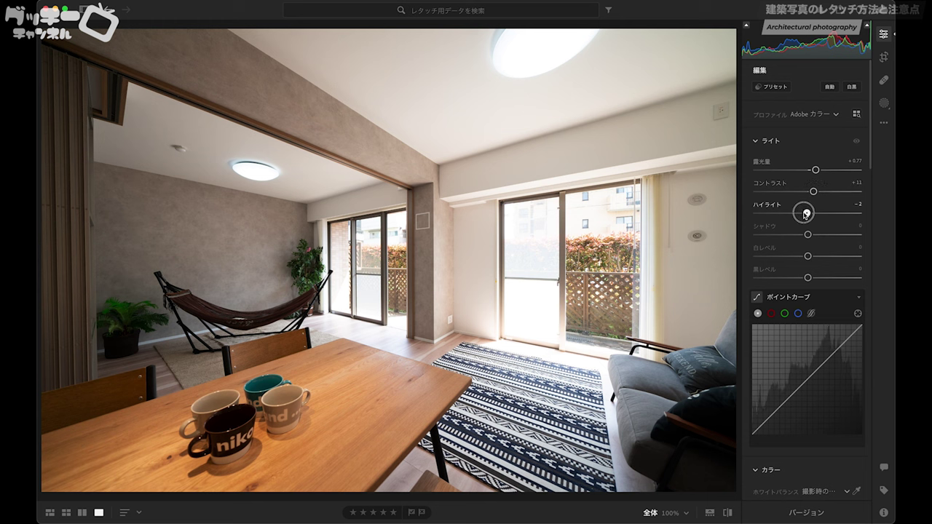
left_click_drag(805, 213, 728, 211)
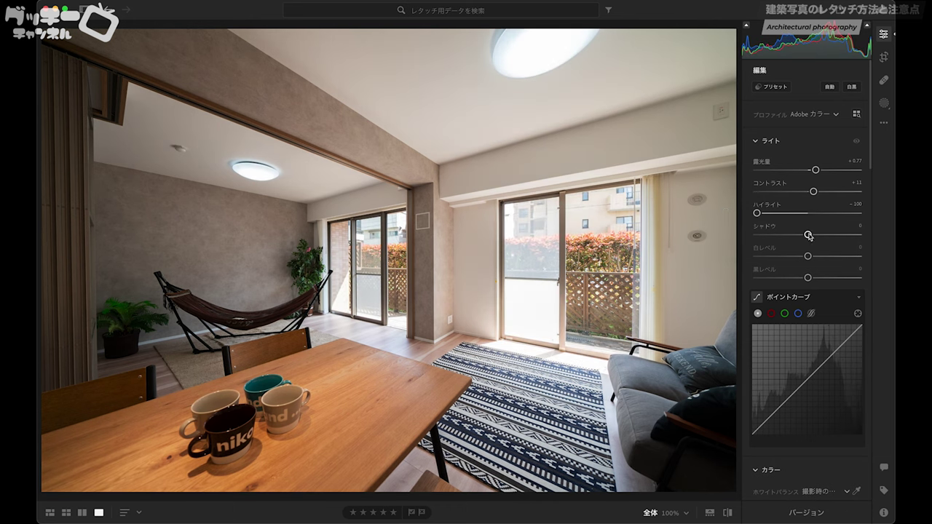
mouse_move(807, 234)
left_mouse_down()
mouse_move(835, 238)
mouse_move(814, 234)
mouse_move(823, 235)
mouse_move(763, 254)
mouse_move(806, 255)
mouse_move(785, 256)
mouse_move(821, 277)
left_mouse_up()
Raise the point curve's midpoint and lower shadow point to brighten midtones and shadows.
scroll(829, 279, "down", 3)
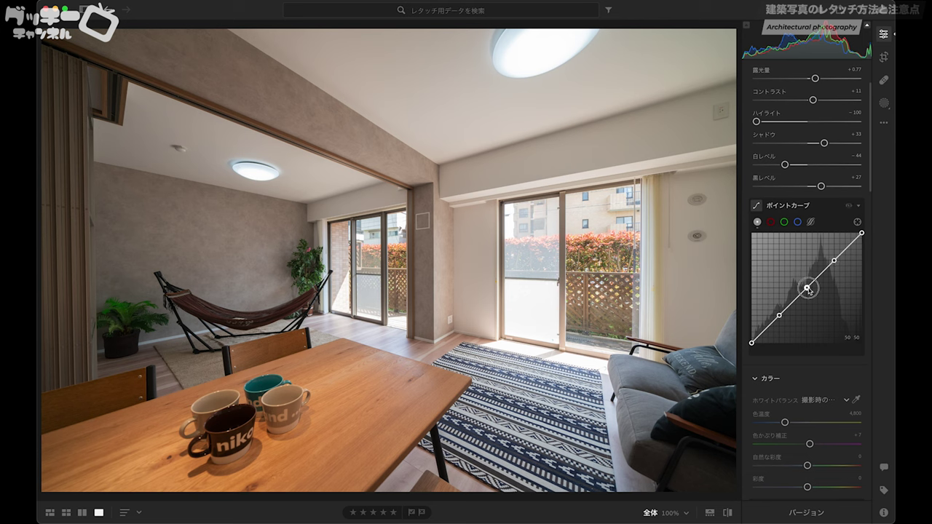
mouse_move(808, 292)
left_mouse_down()
mouse_move(807, 277)
mouse_move(834, 262)
mouse_move(835, 251)
left_mouse_up()
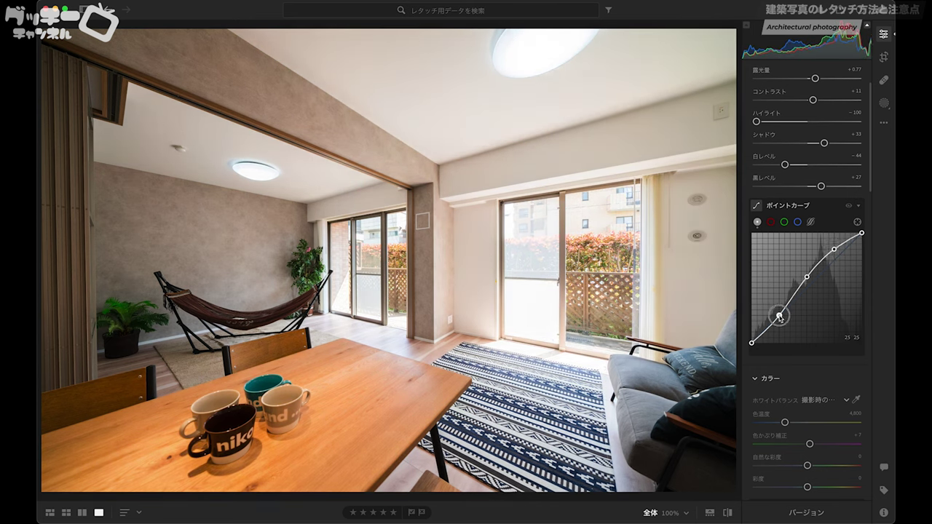
left_click_drag(779, 316, 779, 310)
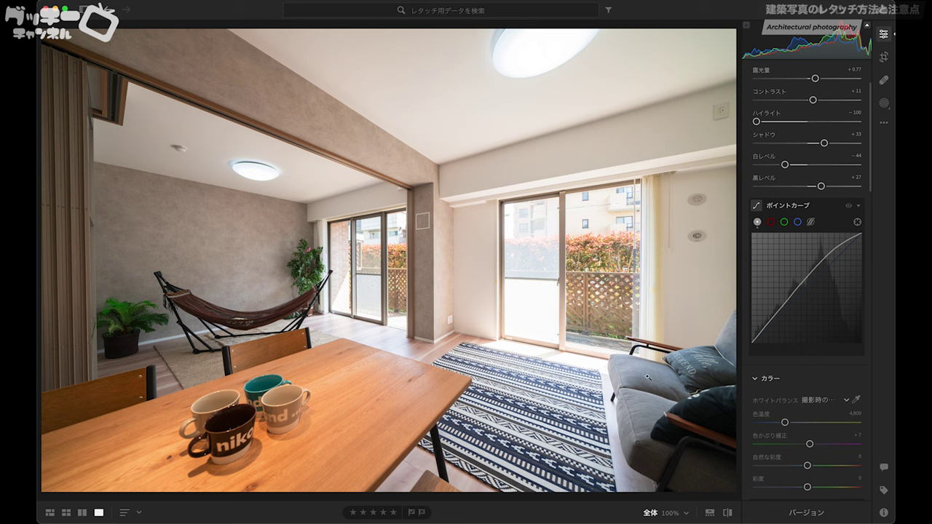
Raise Shadows to +67 and lower Whites to −93.
scroll(815, 143, "up", 2)
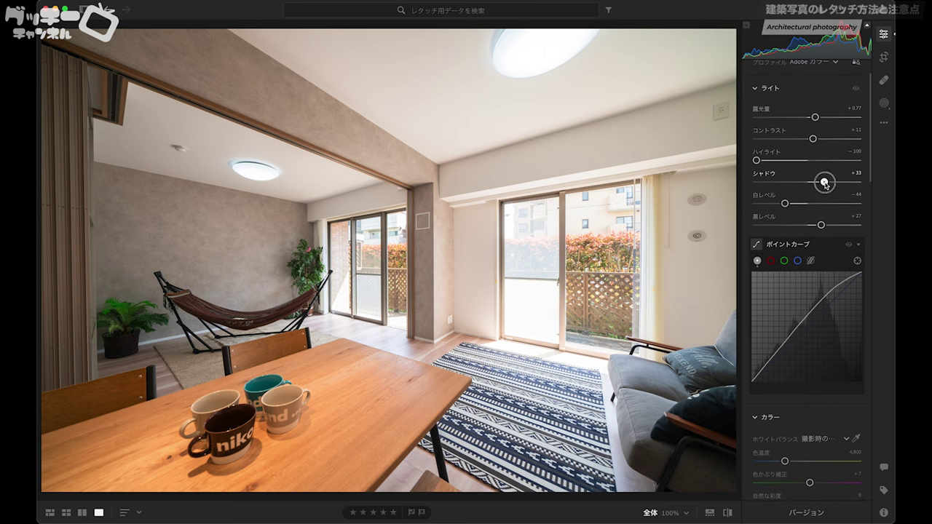
left_click_drag(825, 184, 841, 181)
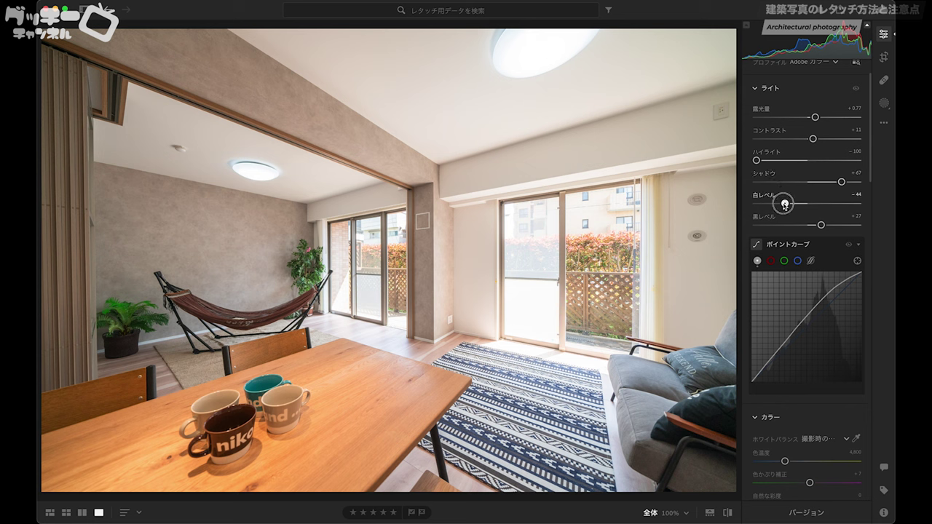
left_click_drag(783, 203, 759, 204)
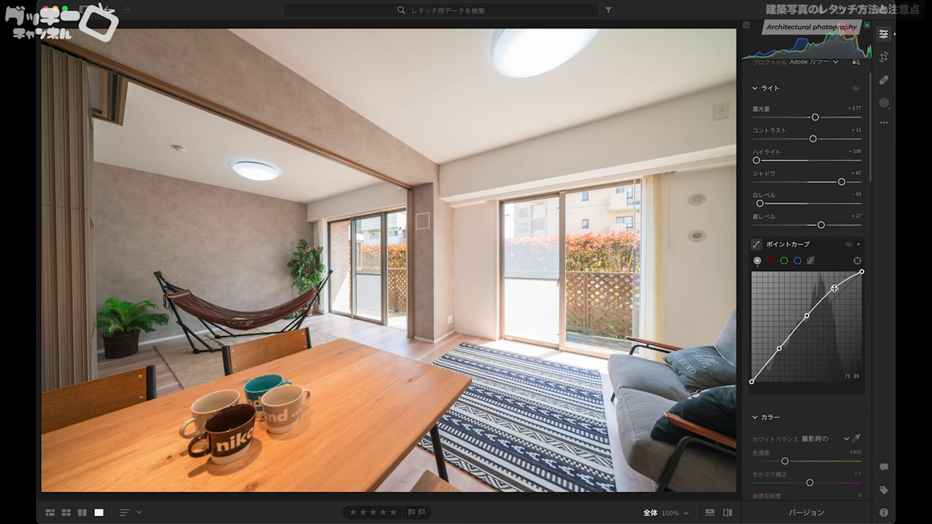
Nudge the upper point-curve point down slightly to about 76/84.
left_click_drag(835, 291, 834, 293)
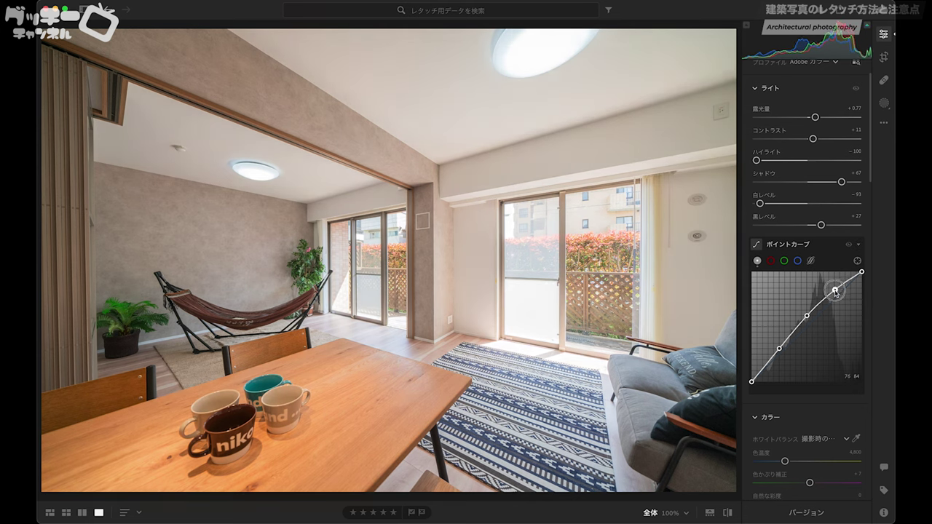
scroll(809, 195, "down", 1)
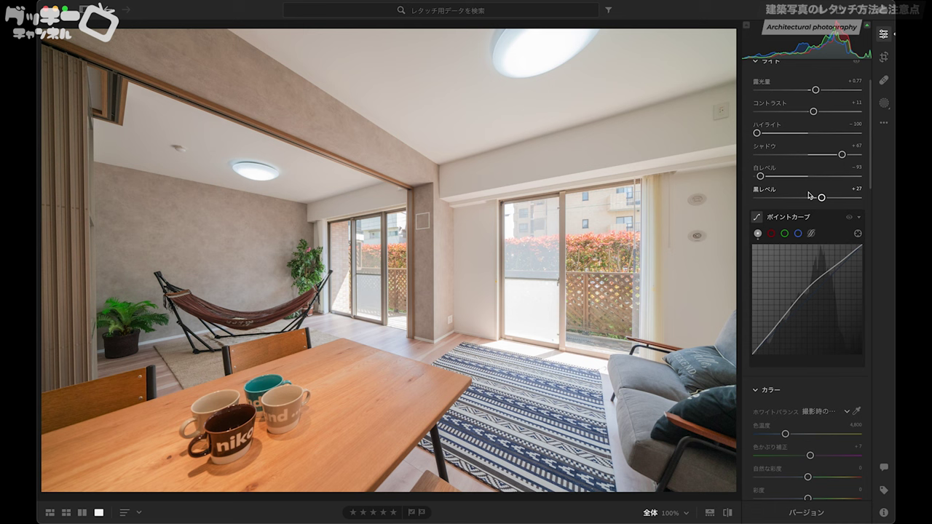
scroll(810, 195, "down", 2)
scroll(809, 195, "down", 4)
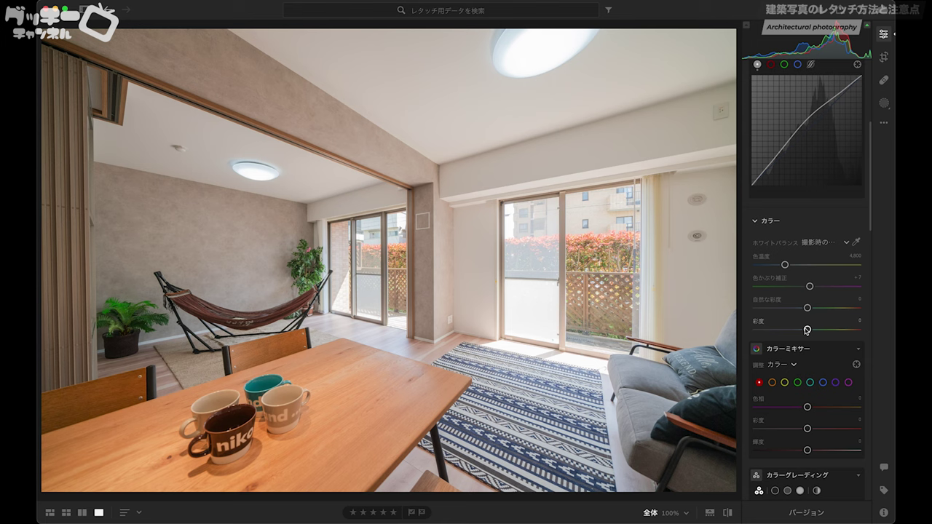
Set Saturation to +5 and cool the white balance Temp to about 4,568.
left_click_drag(806, 330, 818, 310)
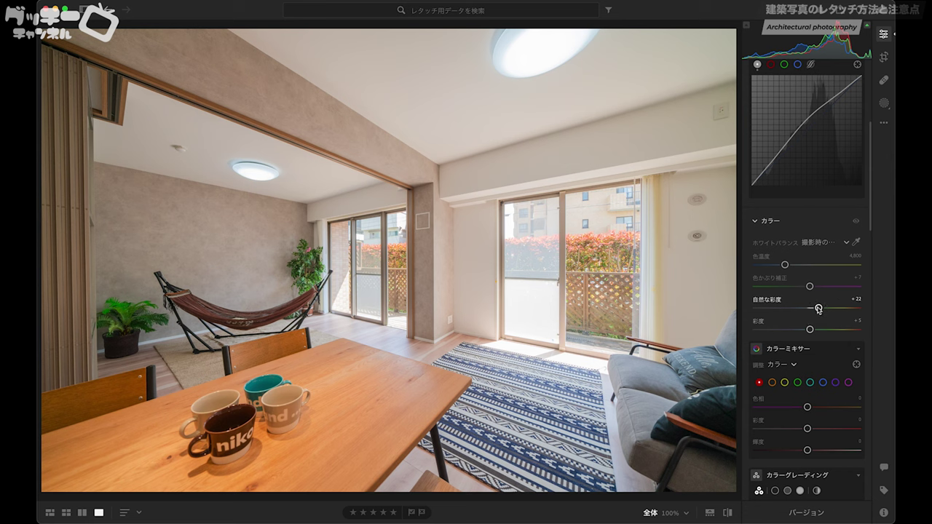
scroll(814, 134, "down", 3)
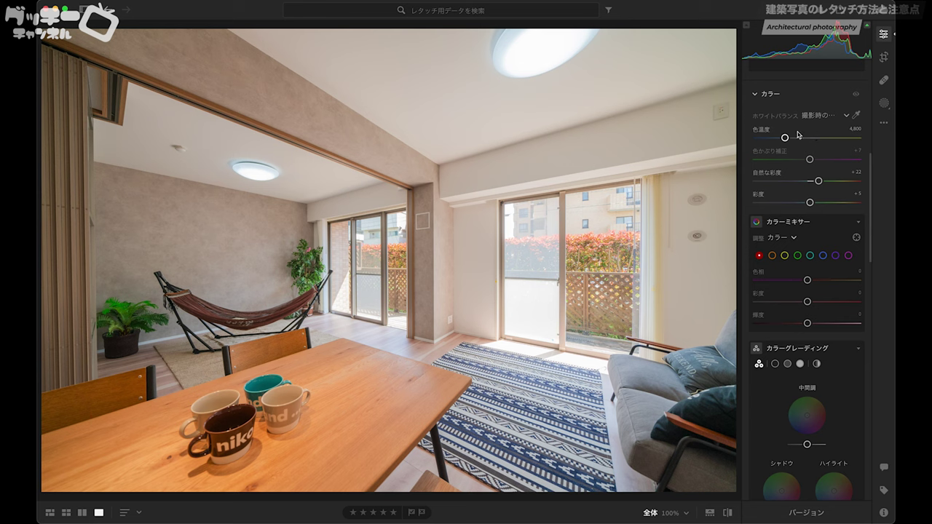
left_click_drag(784, 137, 791, 138)
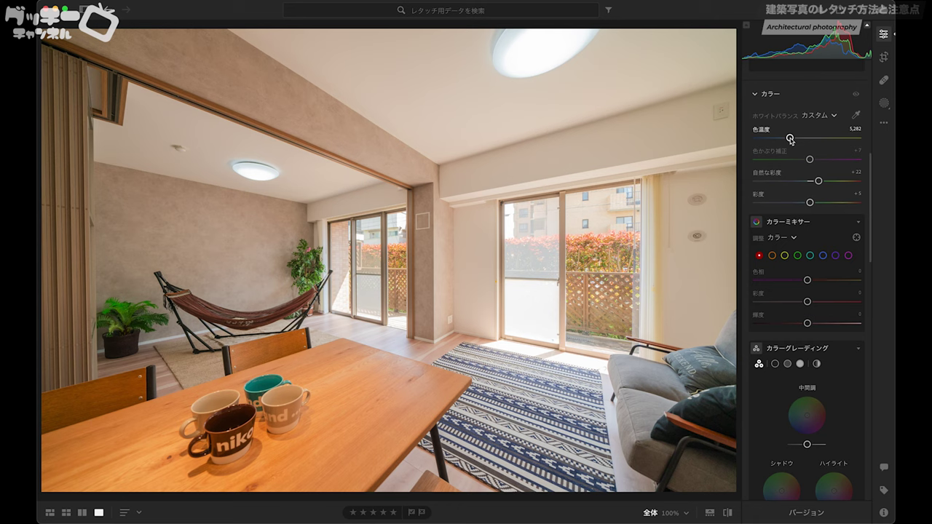
left_click_drag(790, 138, 785, 141)
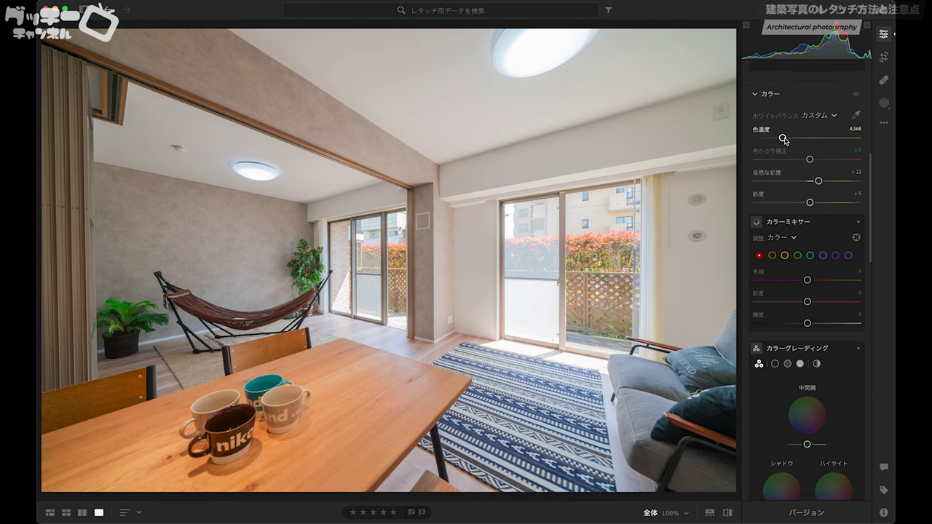
scroll(786, 160, "down", 1)
scroll(788, 196, "down", 3)
scroll(790, 226, "down", 2)
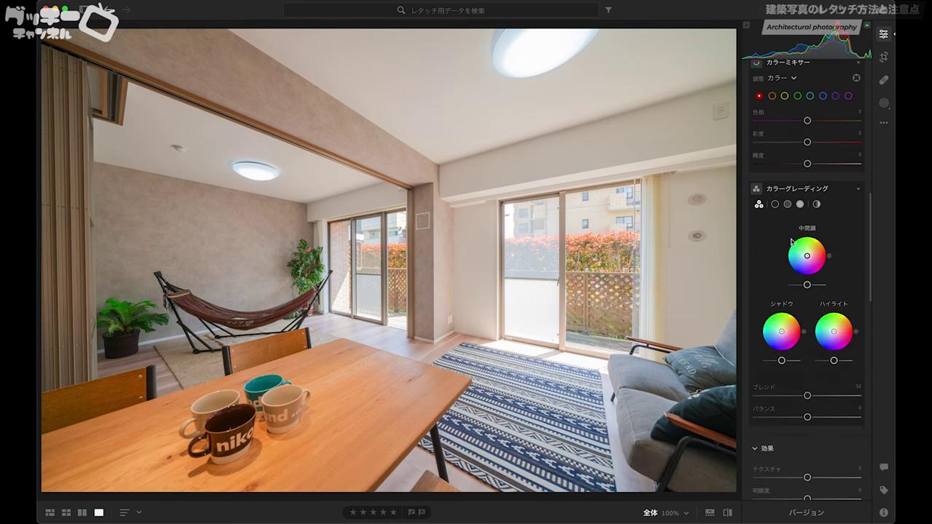
Set Texture to +31 in the Effects section.
scroll(791, 243, "down", 5)
scroll(791, 243, "down", 2)
scroll(791, 243, "down", 1)
scroll(792, 242, "down", 1)
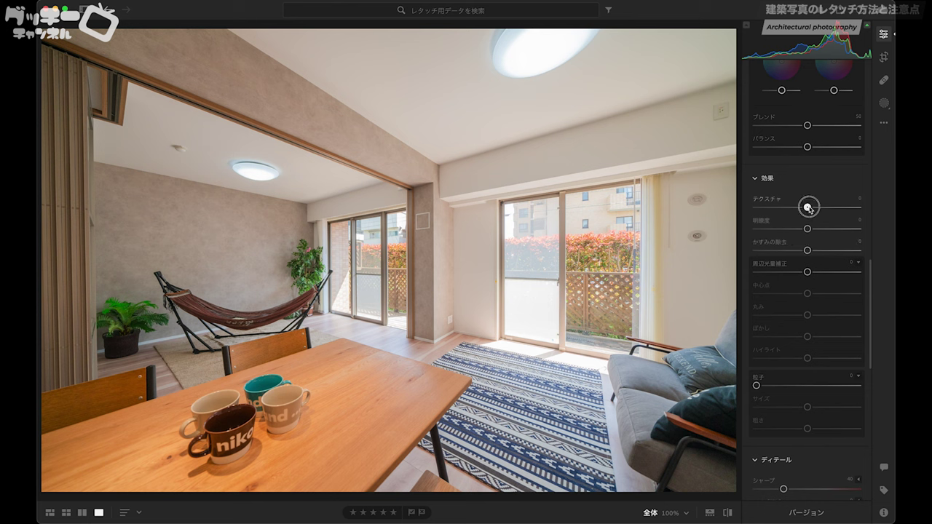
left_click_drag(809, 209, 825, 211)
Settle Dehaze at about +12 after trying and resetting a stronger value.
scroll(811, 233, "down", 1)
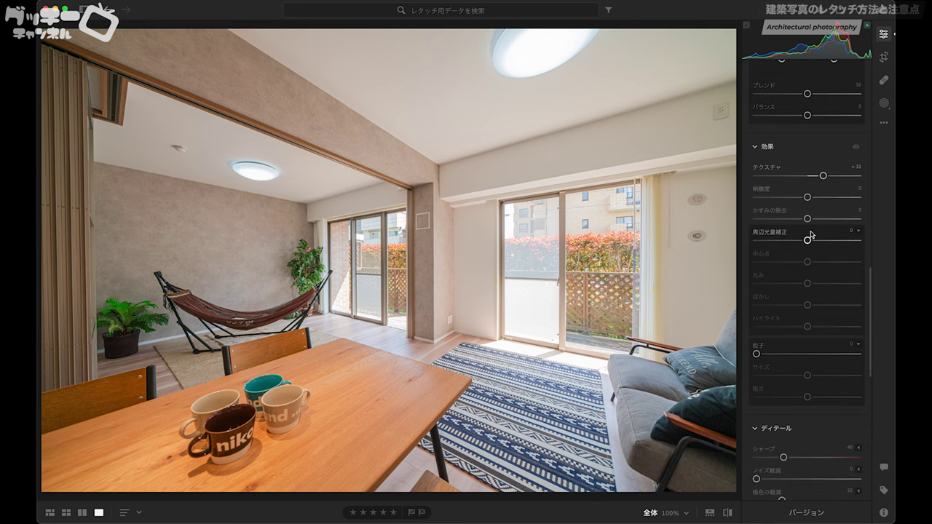
scroll(808, 222, "down", 1)
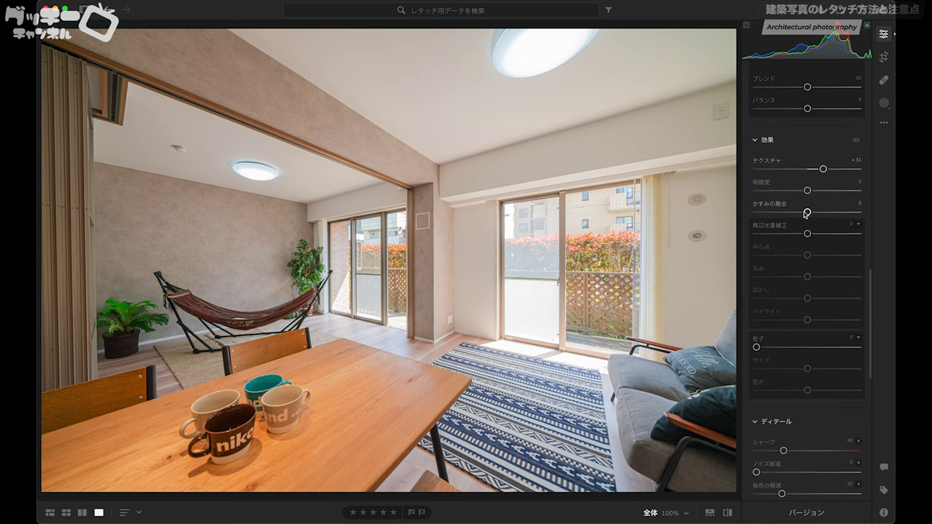
left_click_drag(807, 213, 819, 214)
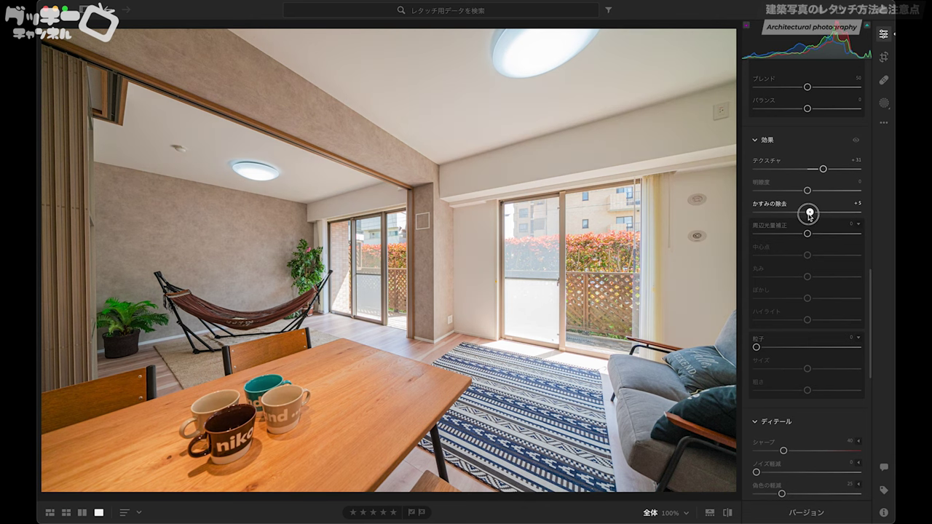
left_click_drag(819, 214, 816, 213)
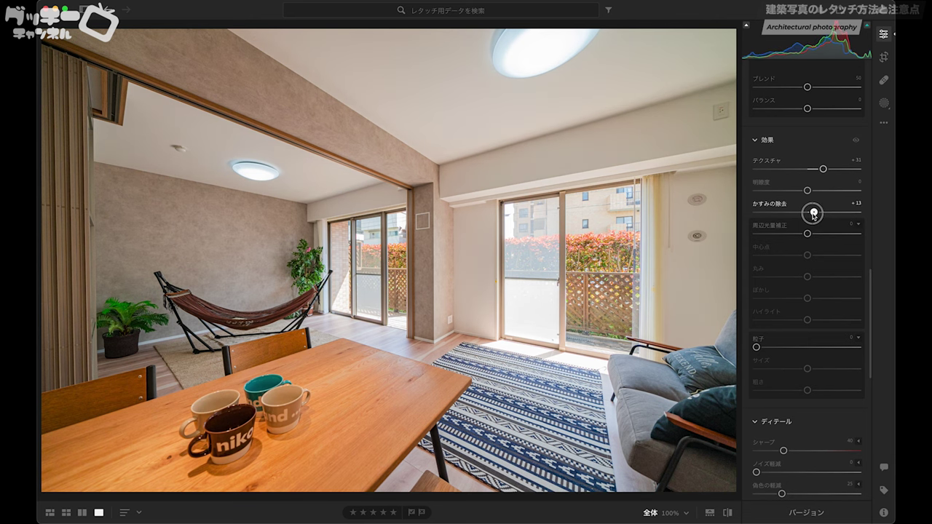
left_click_drag(816, 213, 807, 214)
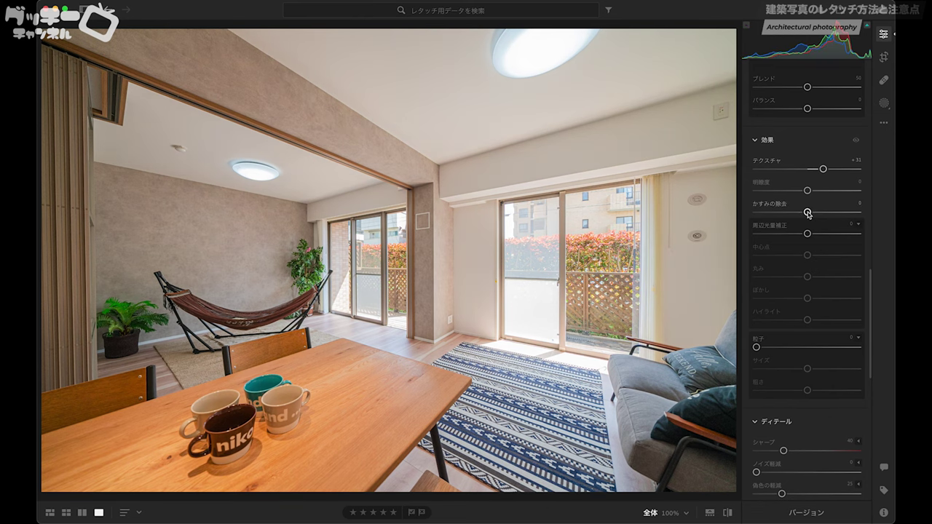
left_click_drag(807, 213, 813, 213)
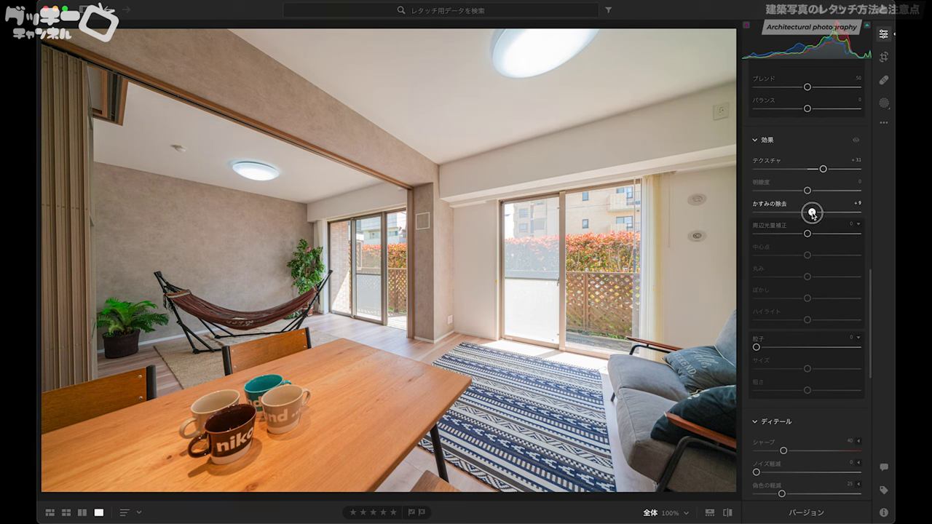
left_click_drag(813, 213, 814, 213)
scroll(813, 214, "down", 1)
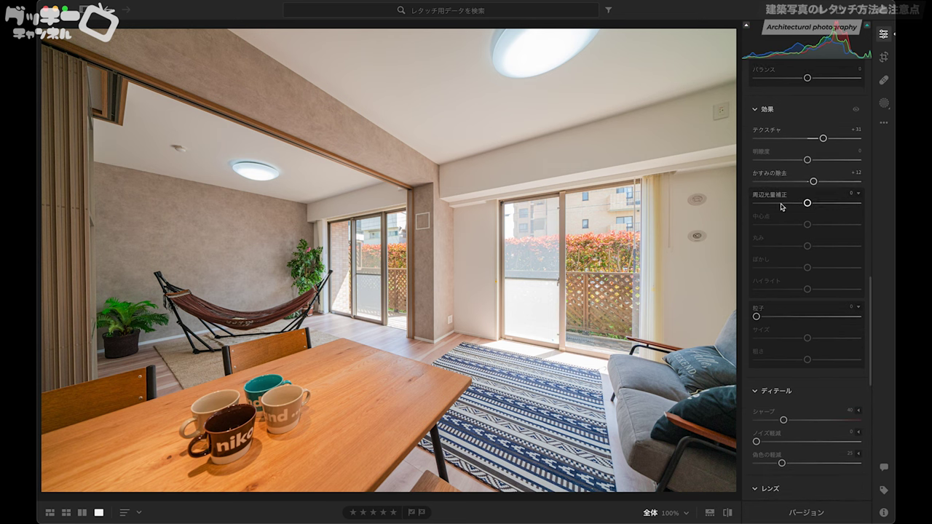
scroll(814, 216, "down", 1)
scroll(813, 217, "down", 1)
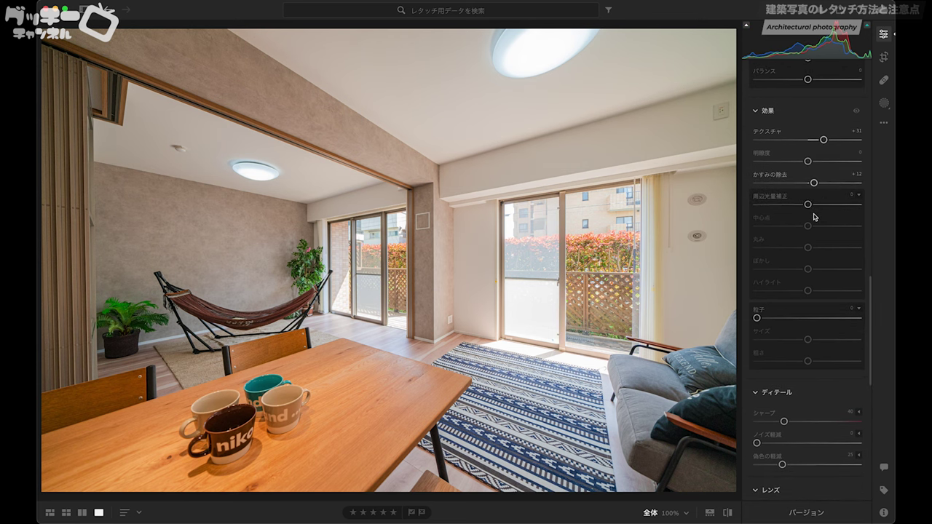
scroll(813, 217, "down", 1)
scroll(814, 216, "down", 1)
scroll(813, 216, "down", 2)
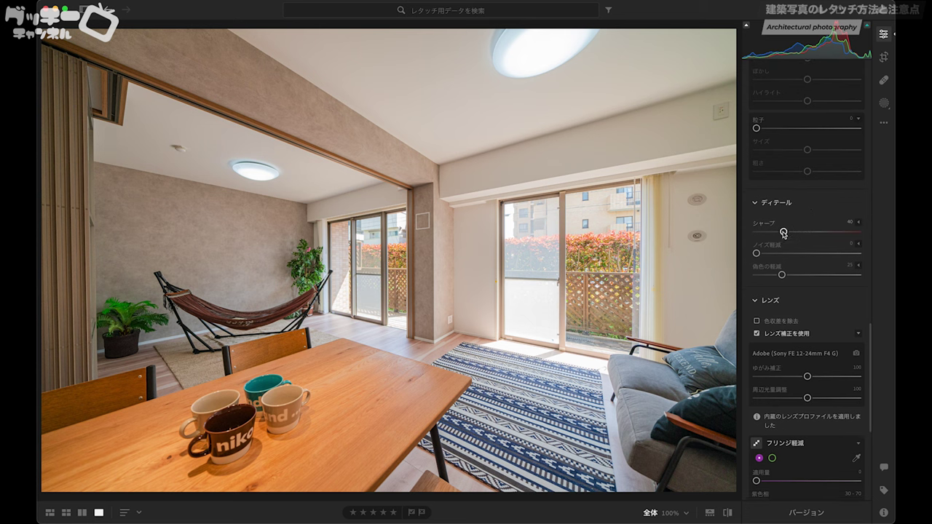
Set Sharpening to 65 and compare with Lens Profile Correction off, then leave it on.
mouse_move(784, 232)
left_mouse_down()
mouse_move(854, 233)
mouse_move(802, 234)
left_mouse_up()
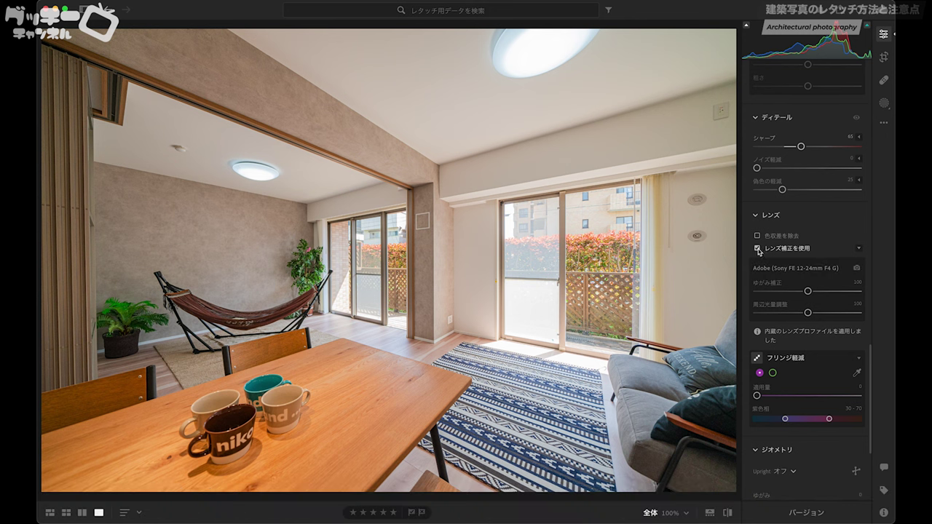
left_click(757, 248)
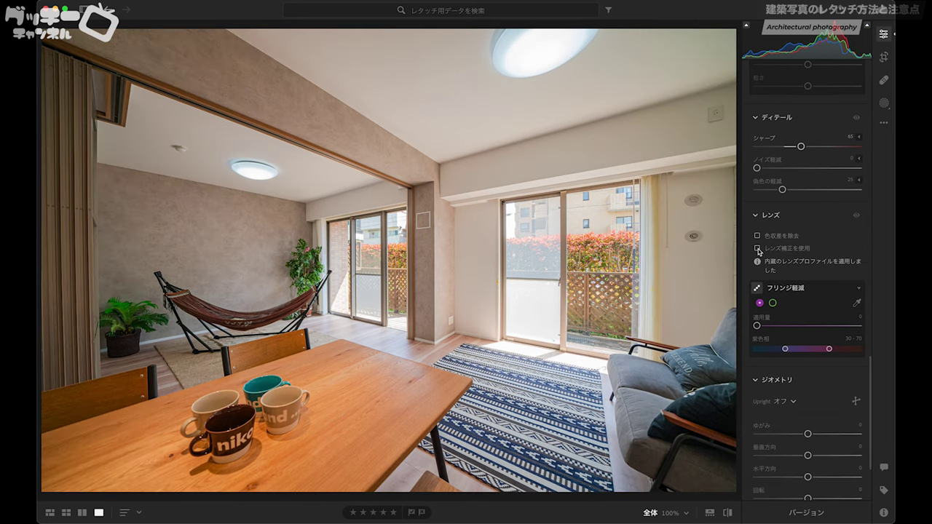
left_click(757, 248)
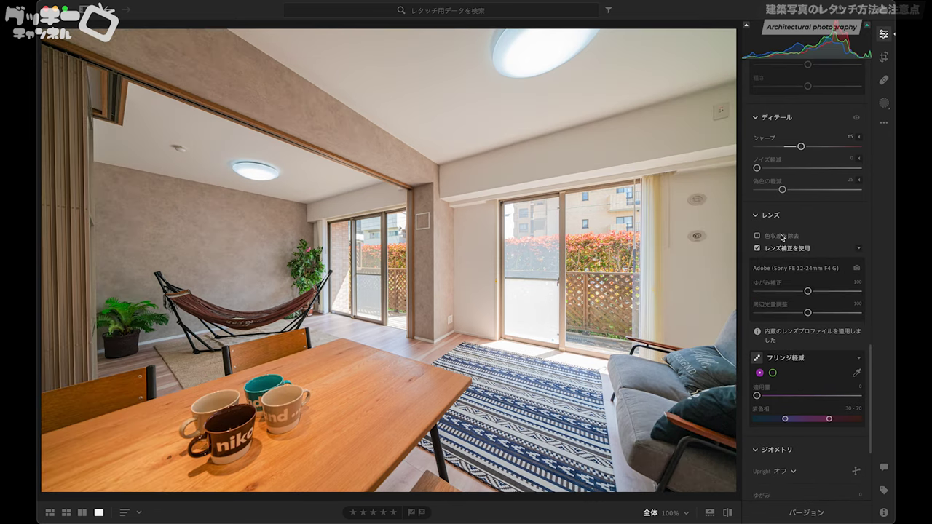
Keep the Sony FE 12-24mm F4 G lens profile and set Distortion correction to 0.
left_click(797, 273)
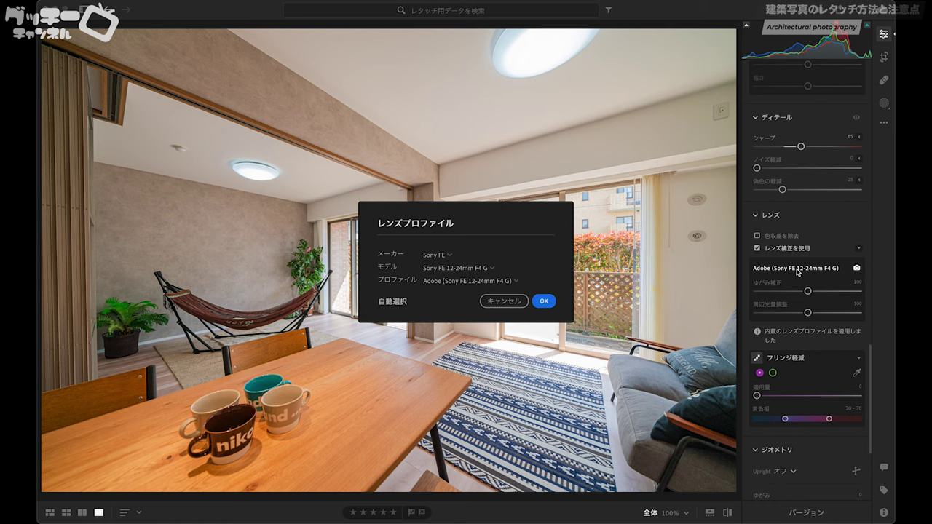
left_click(434, 256)
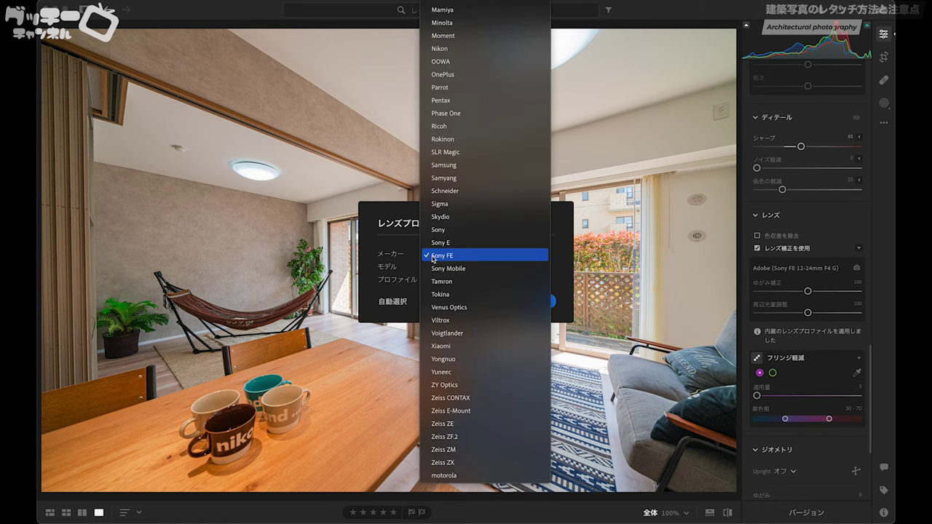
left_click(434, 257)
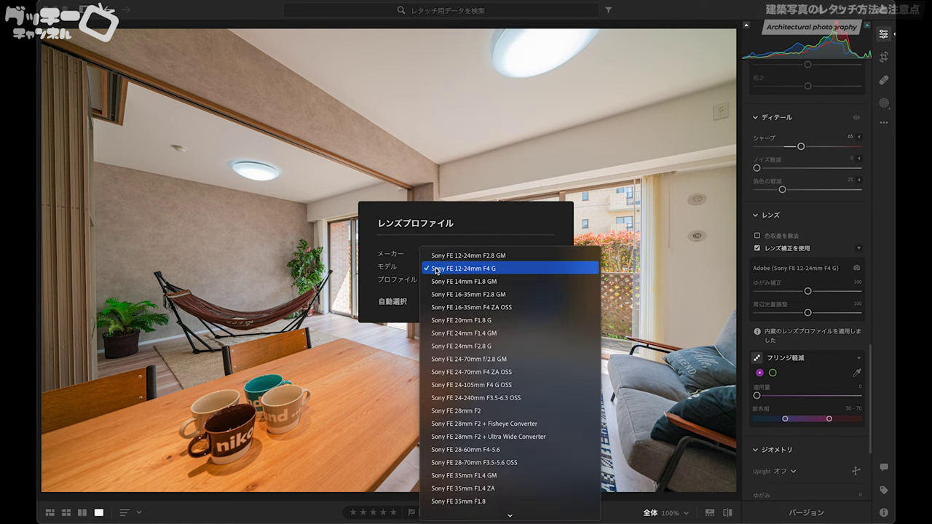
scroll(477, 445, "down", 10)
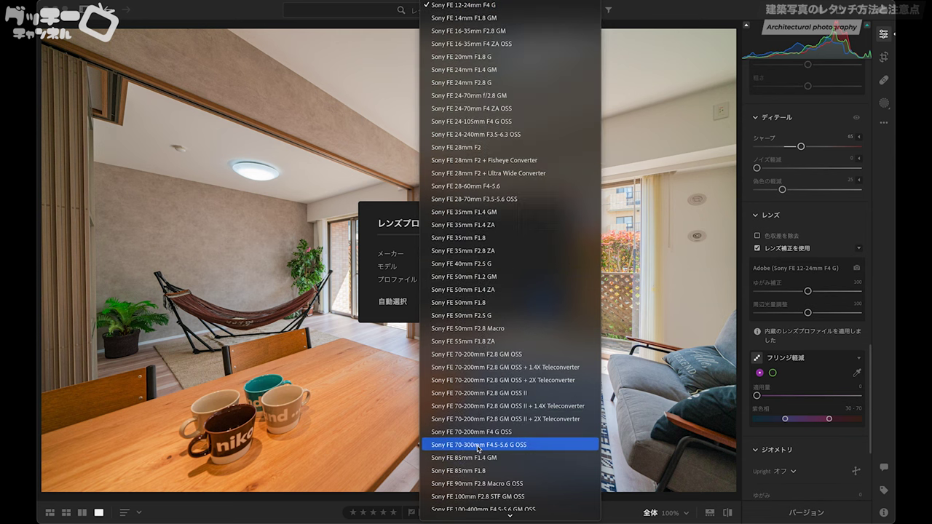
scroll(479, 448, "up", 5)
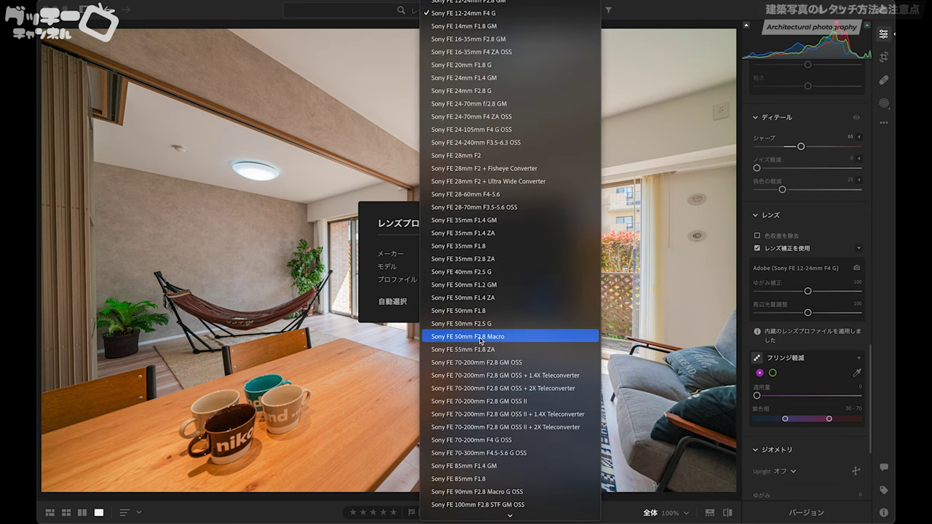
left_click(473, 15)
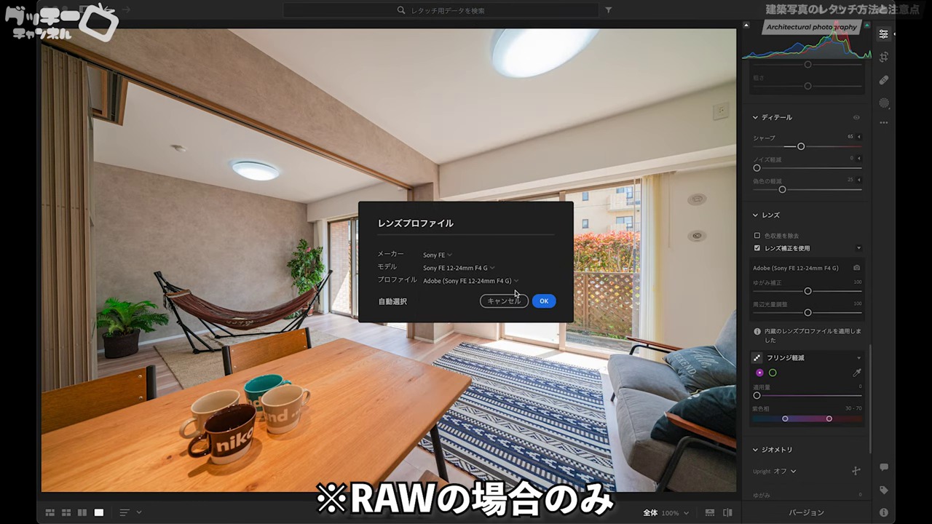
left_click(513, 299)
scroll(807, 239, "down", 1)
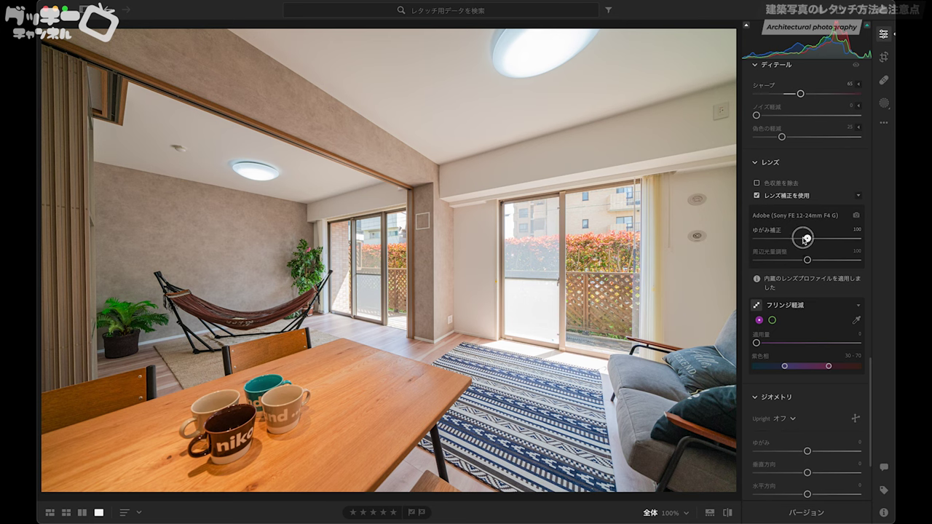
left_click_drag(807, 239, 743, 241)
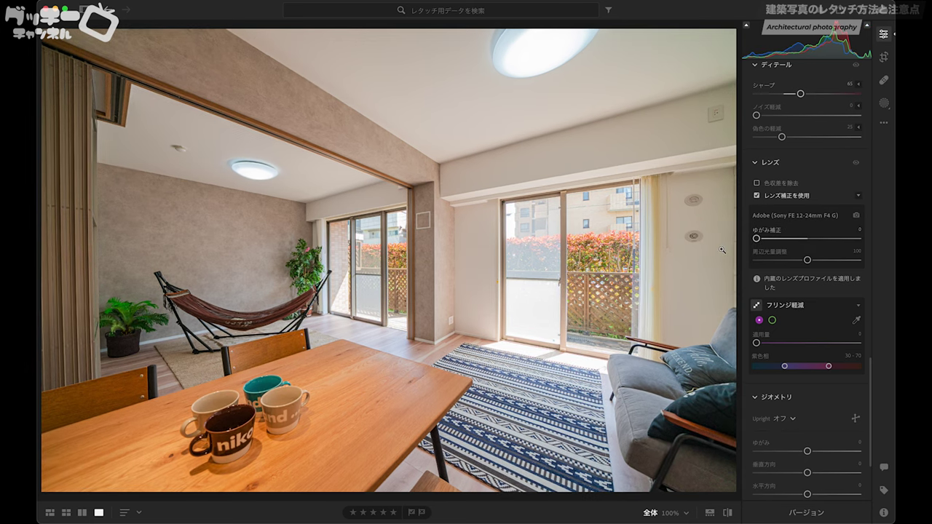
Restore Distortion to 100 and raise Vignetting correction to 200, briefly comparing at 100.
left_click(757, 239)
left_click_drag(757, 239, 806, 239)
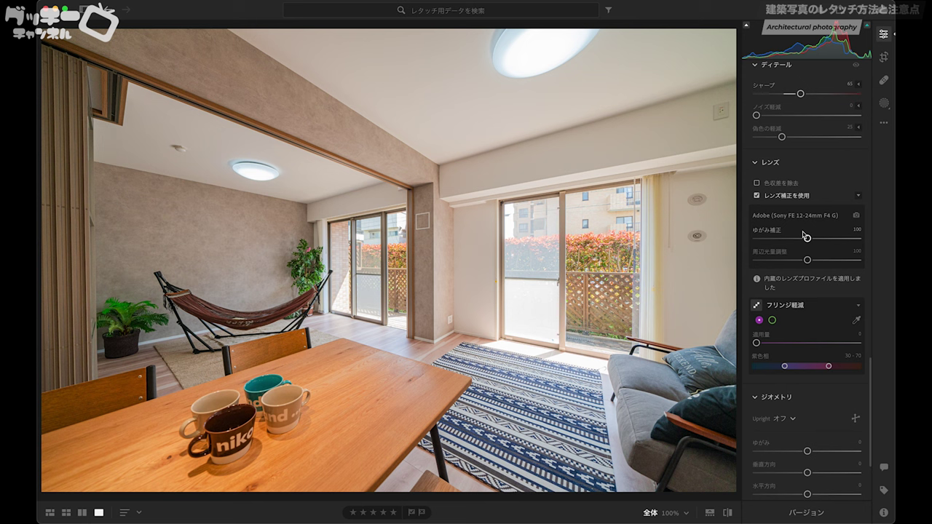
left_click_drag(805, 259, 713, 273)
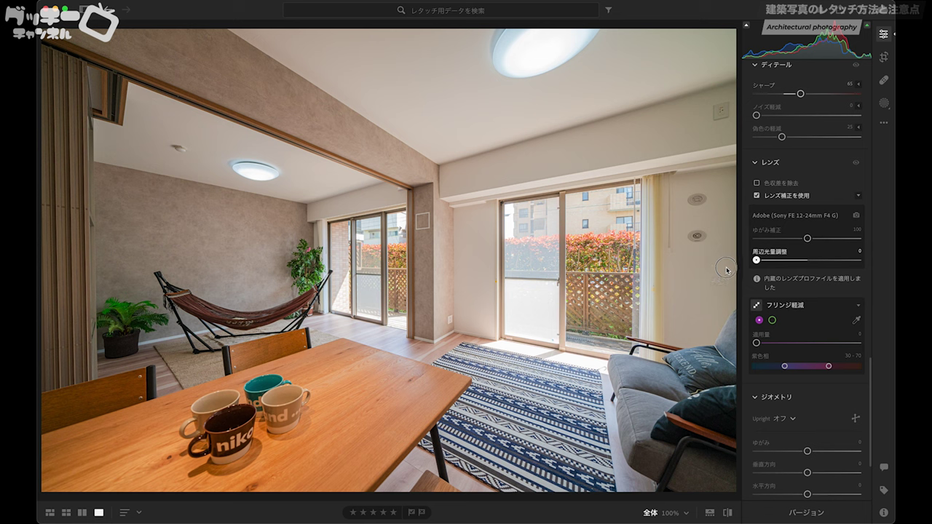
left_click_drag(757, 260, 850, 261)
left_click(855, 252)
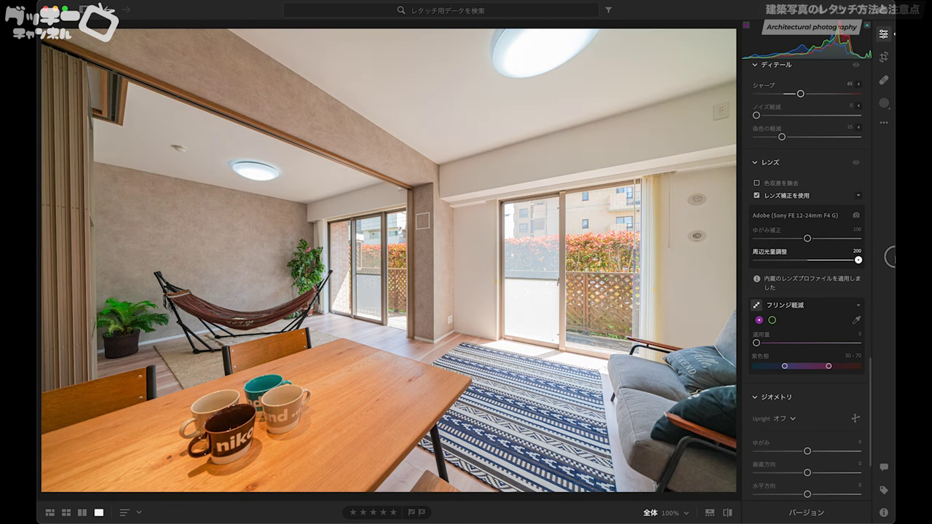
type("100")
key("Return")
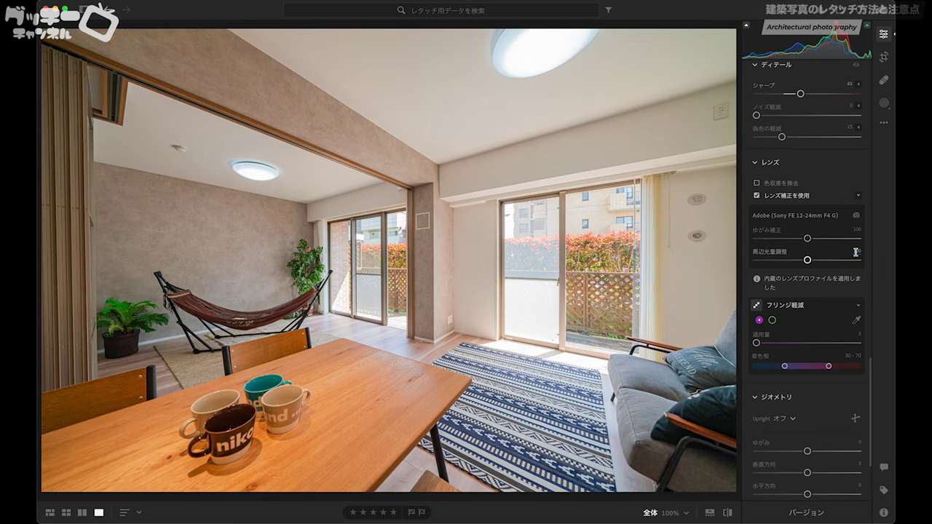
left_click_drag(808, 260, 893, 250)
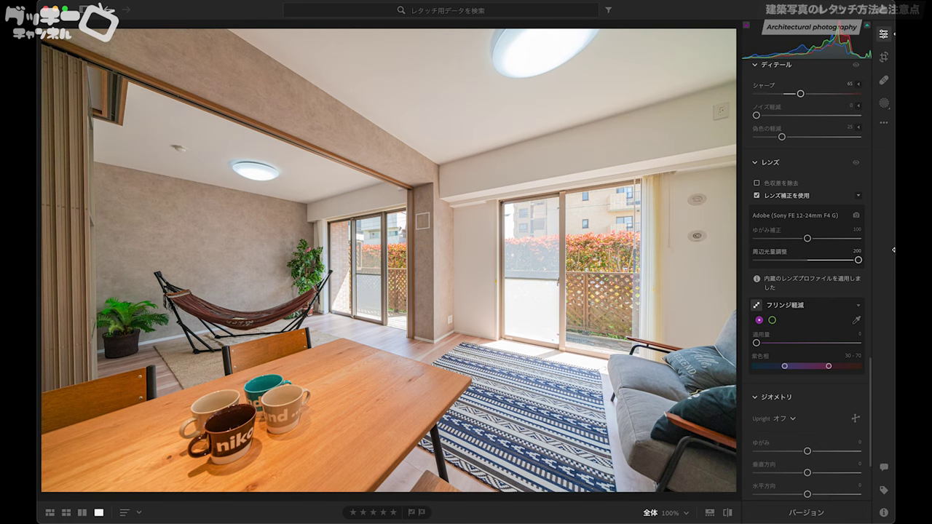
scroll(774, 255, "down", 1)
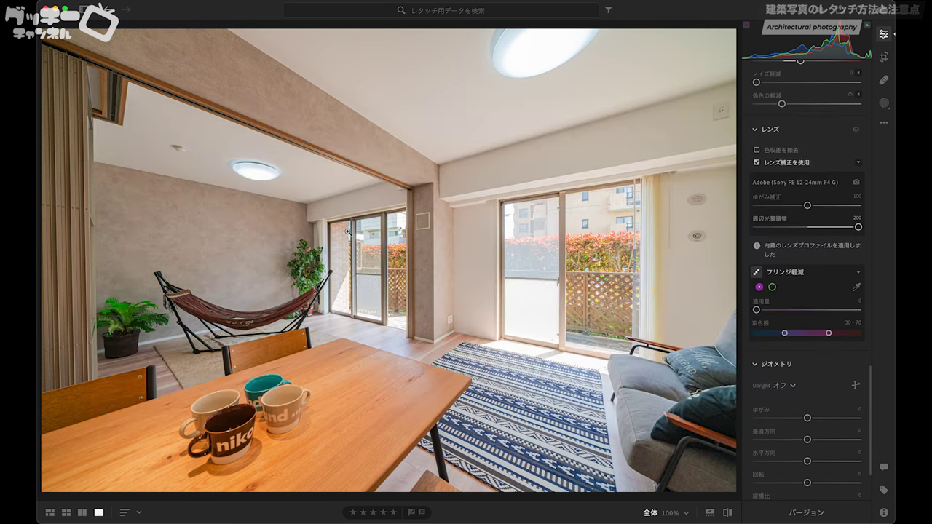
Zoom to 100% on the window frame and sample its green fringe with the Defringe eyedropper.
left_click(348, 233)
mouse_move(348, 233)
left_mouse_down()
mouse_move(454, 406)
mouse_move(439, 118)
left_mouse_up()
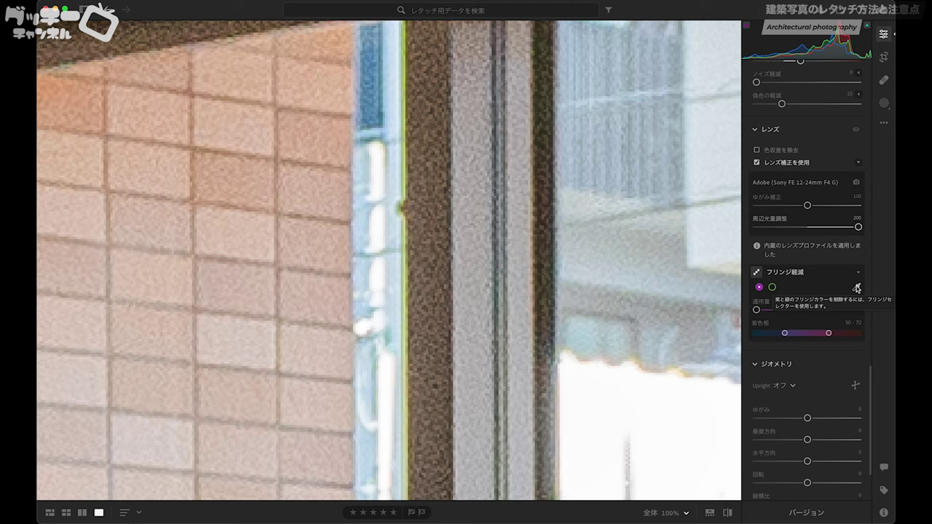
left_click(856, 289)
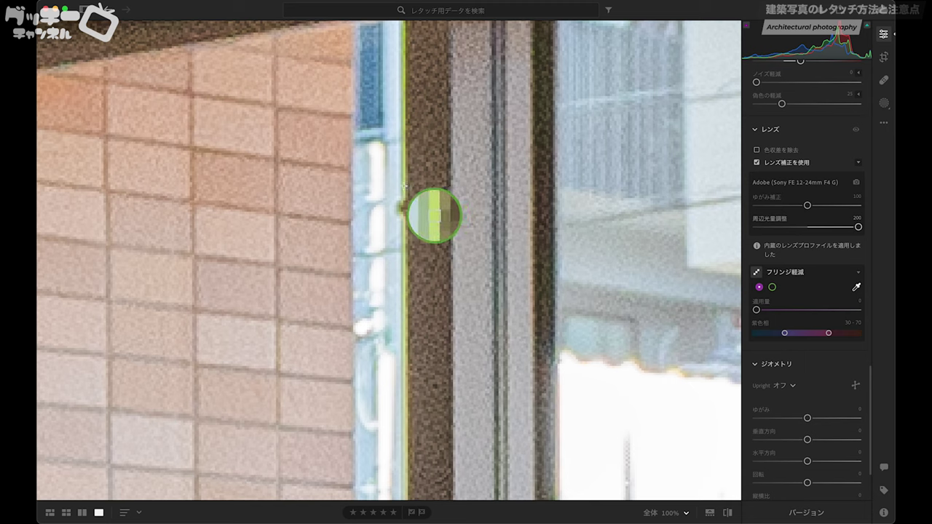
left_click(435, 216)
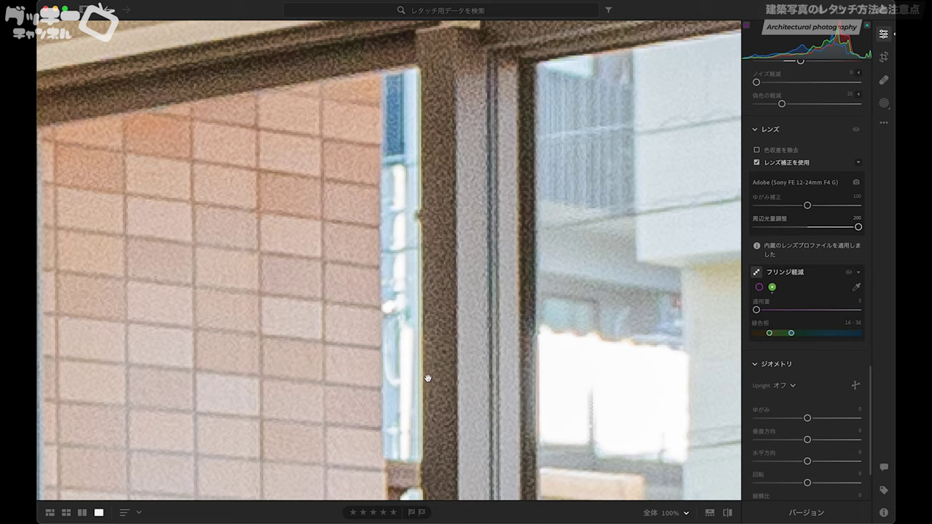
Pan and zoom around the photo to inspect the plant and pink bird at 100%.
left_click_drag(434, 317, 408, 277)
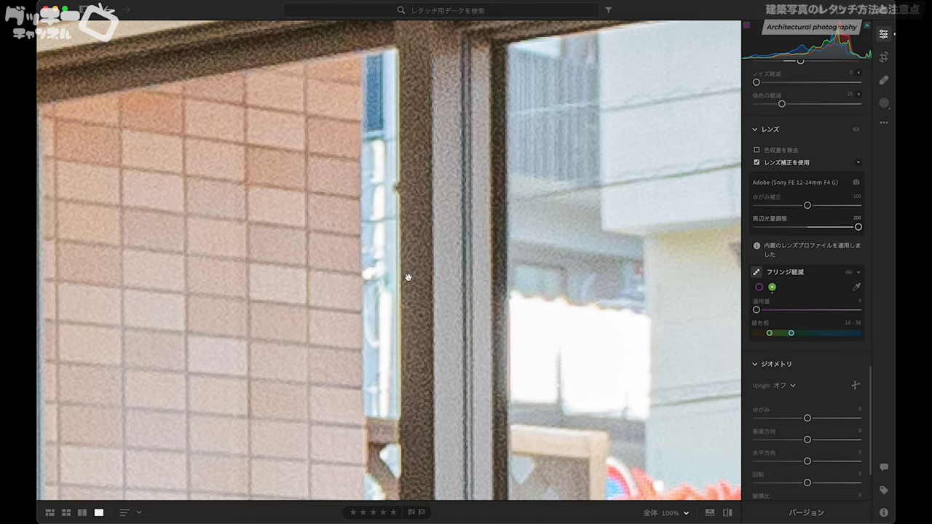
left_click(408, 277)
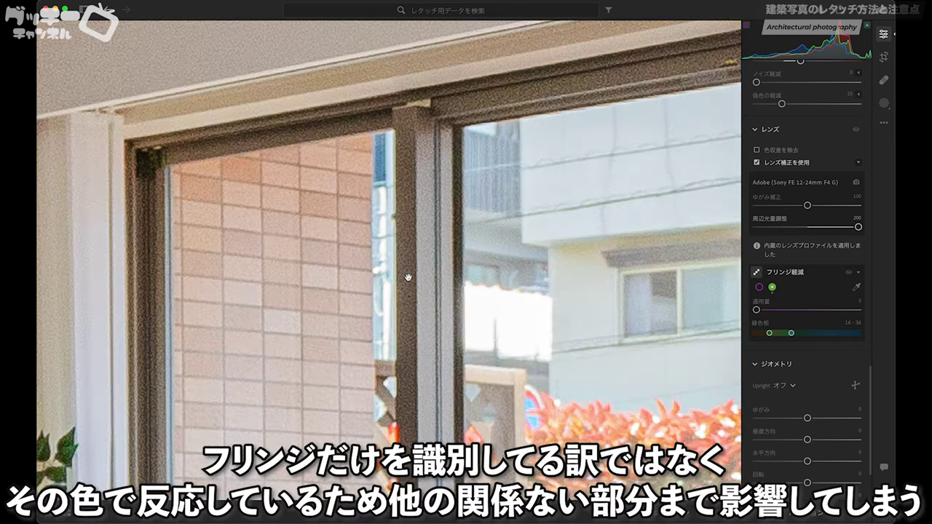
left_click(367, 223)
left_click(333, 257)
left_click(280, 279)
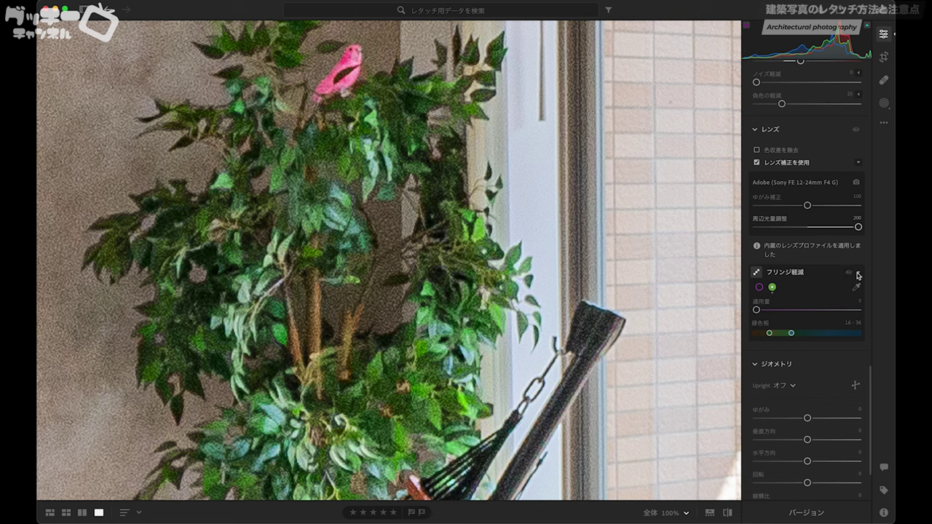
Toggle the Defringe correction on and off to compare the leaves, then raise the purple Amount slightly.
left_click(849, 274)
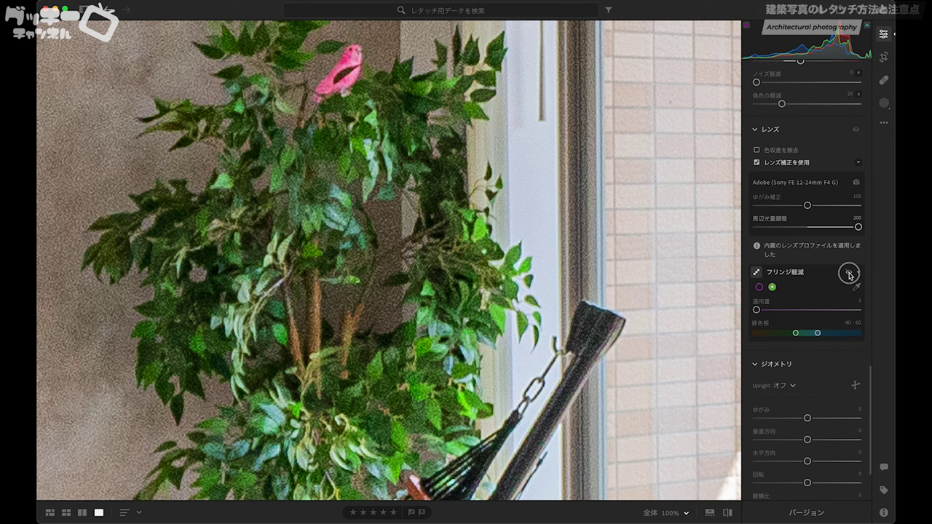
left_click(849, 274)
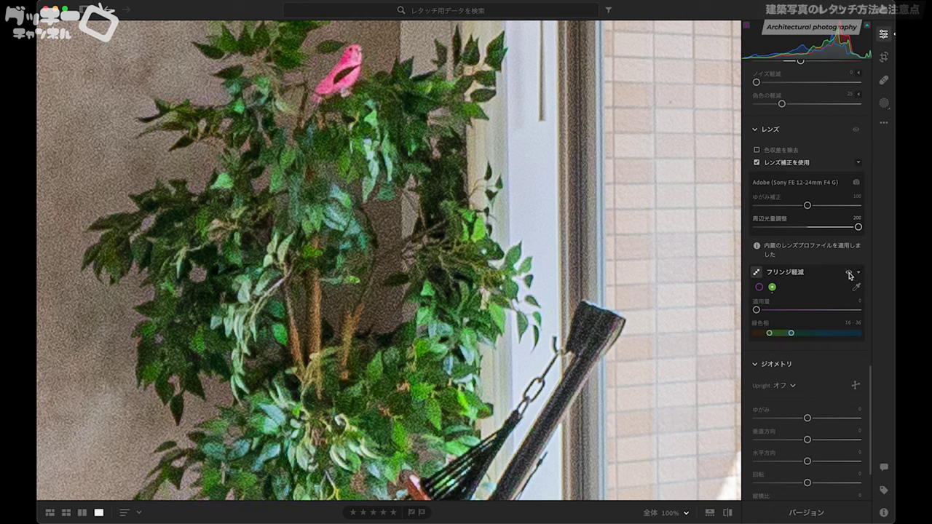
left_click(849, 274)
left_click(849, 273)
left_click(848, 273)
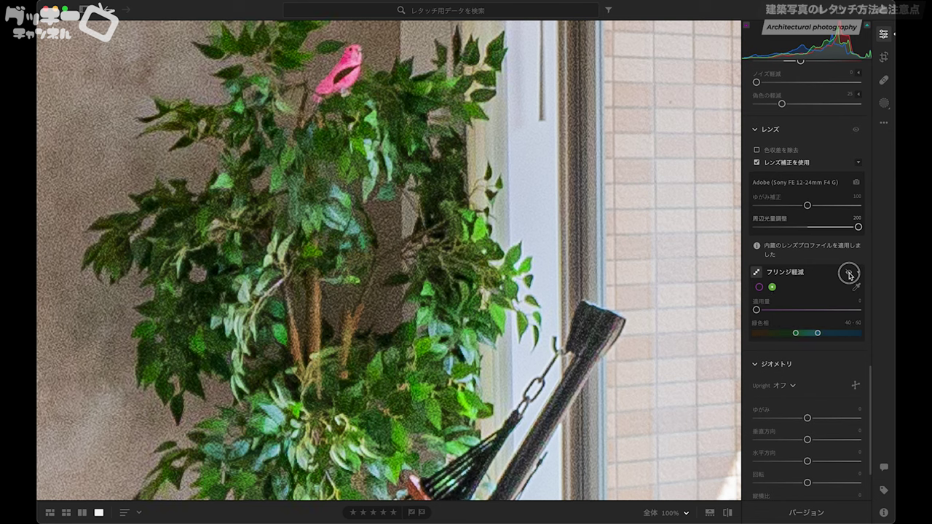
left_click(848, 274)
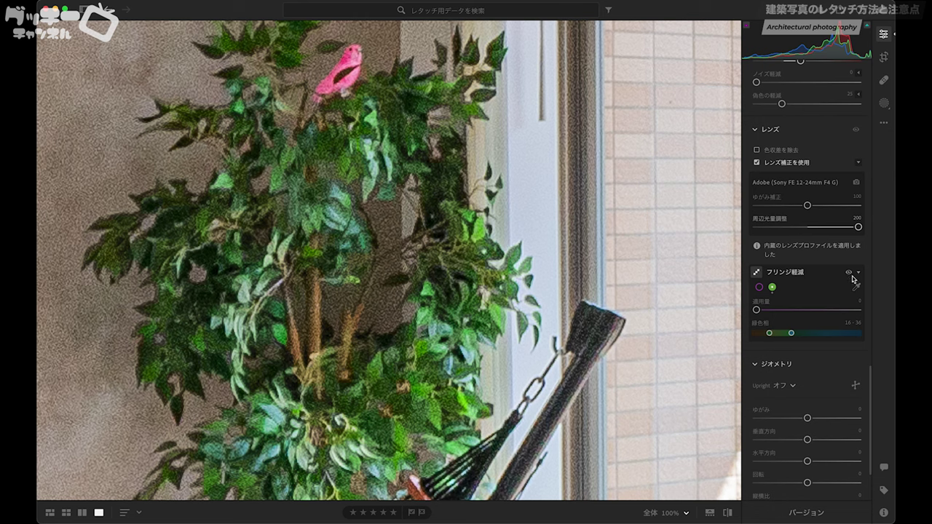
left_click(849, 275)
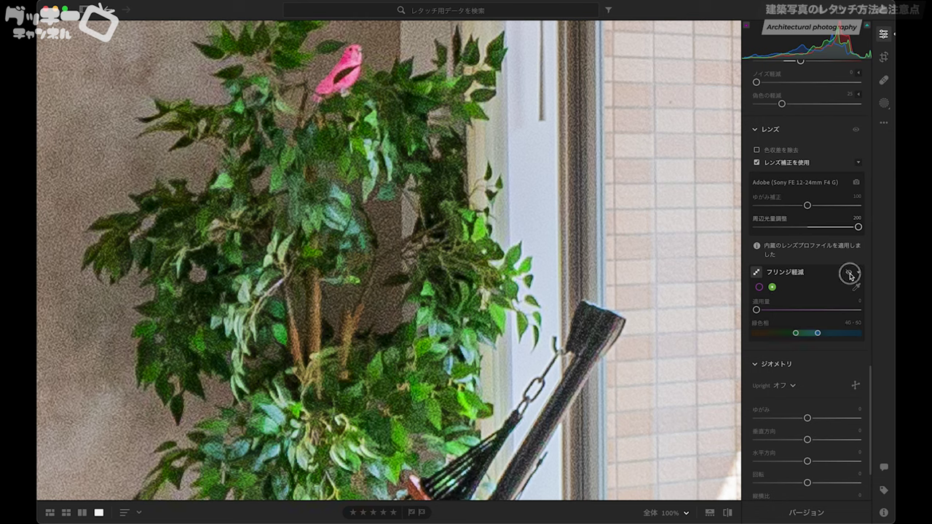
left_click(849, 274)
left_click(850, 274)
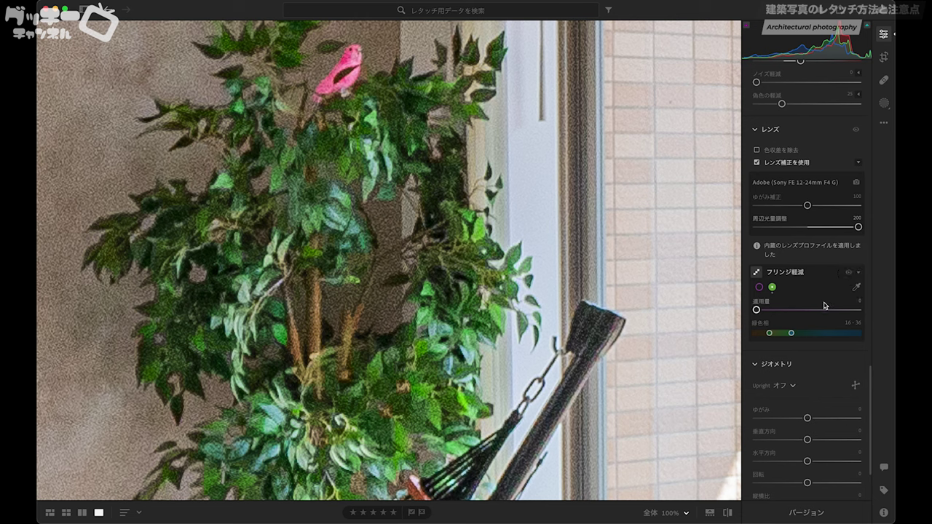
mouse_move(756, 310)
left_mouse_down()
mouse_move(776, 311)
mouse_move(738, 312)
left_mouse_up()
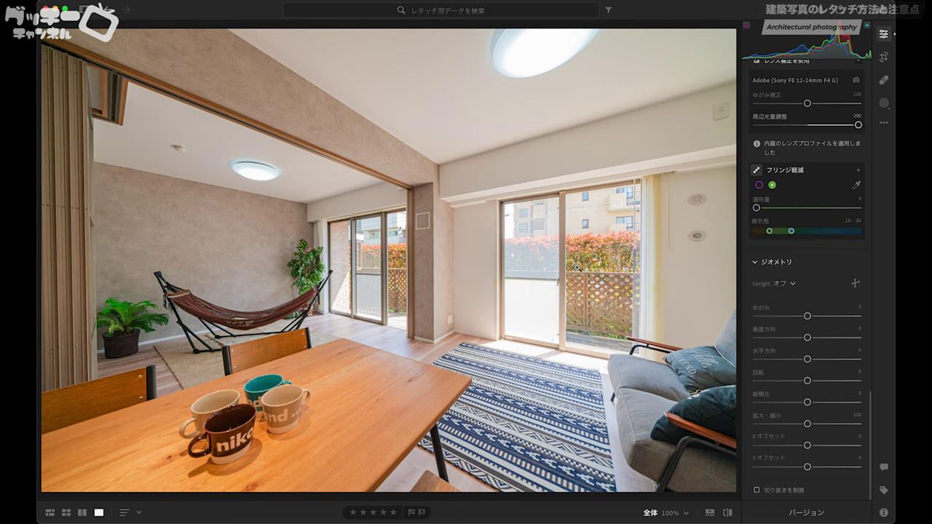
Inspect the wall and window frames at 100% for tilt, then fit the whole photo.
left_click(422, 244)
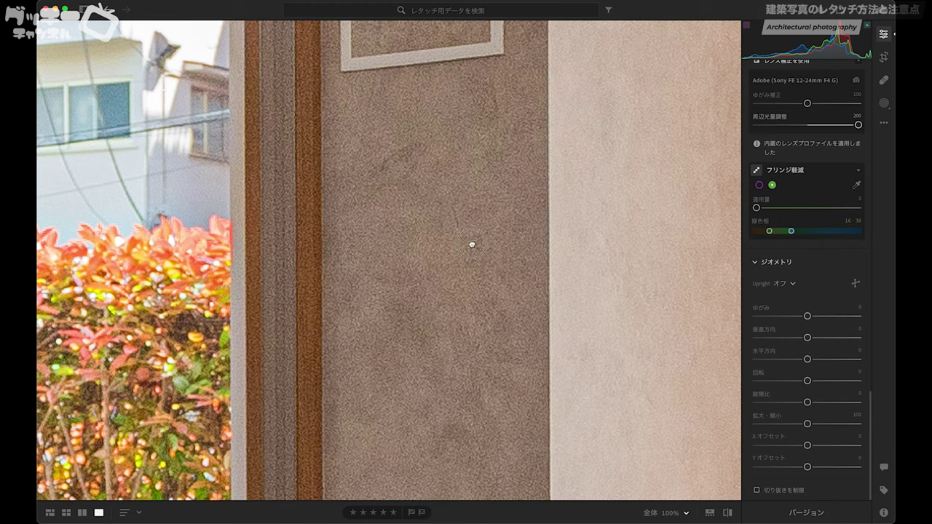
left_click_drag(472, 243, 661, 219)
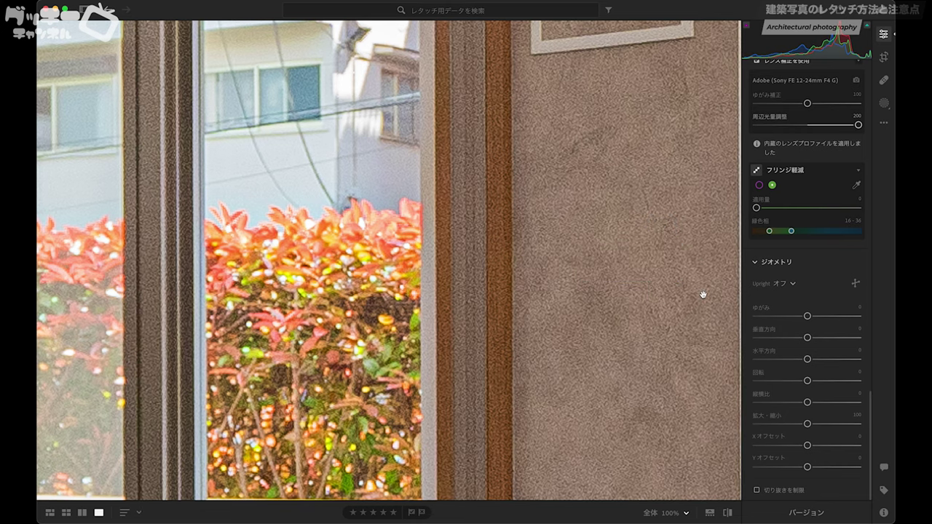
mouse_move(557, 304)
left_mouse_down()
mouse_move(466, 300)
mouse_move(518, 300)
left_mouse_up()
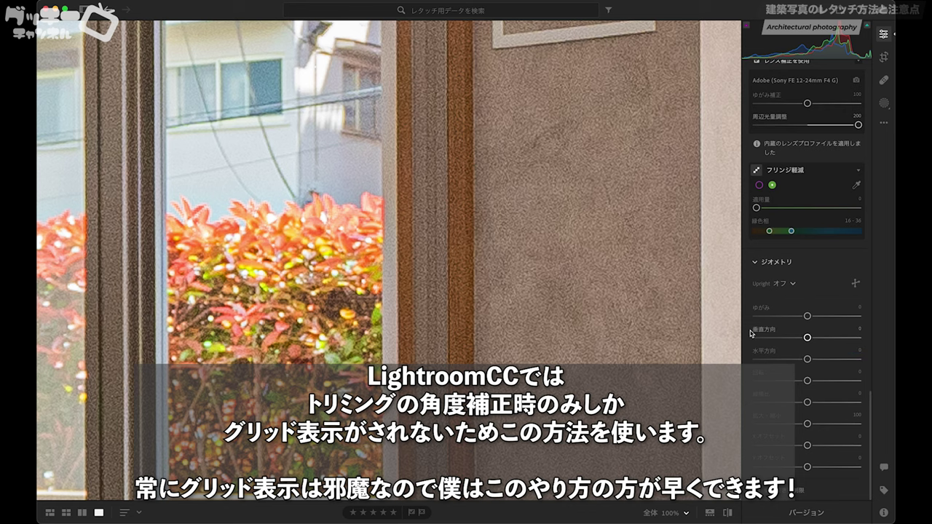
key("z")
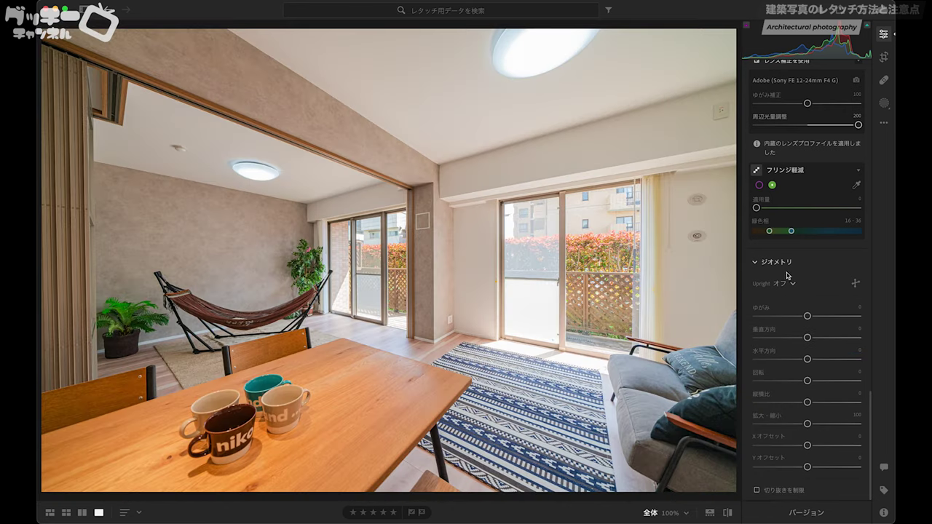
Set Upright to Guided with vertical guides along the central pillar and the room's left edge.
left_click(792, 285)
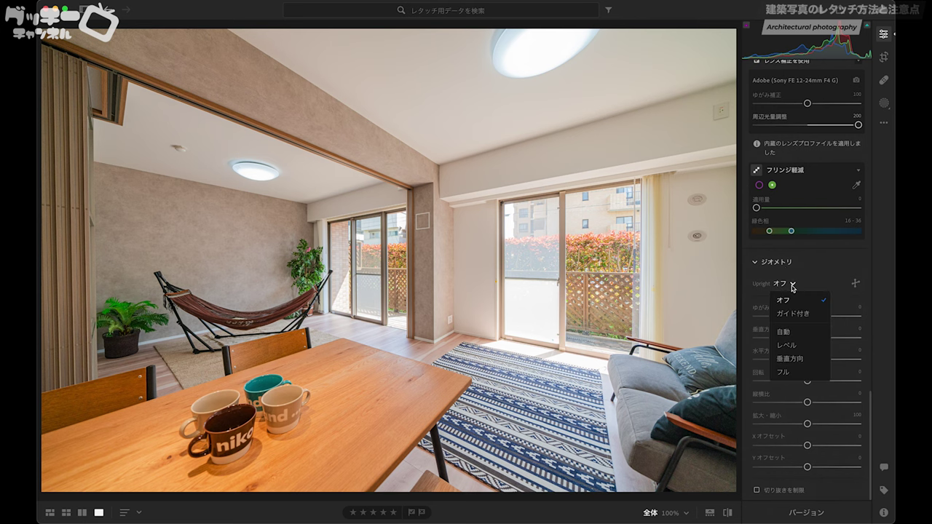
left_click(794, 312)
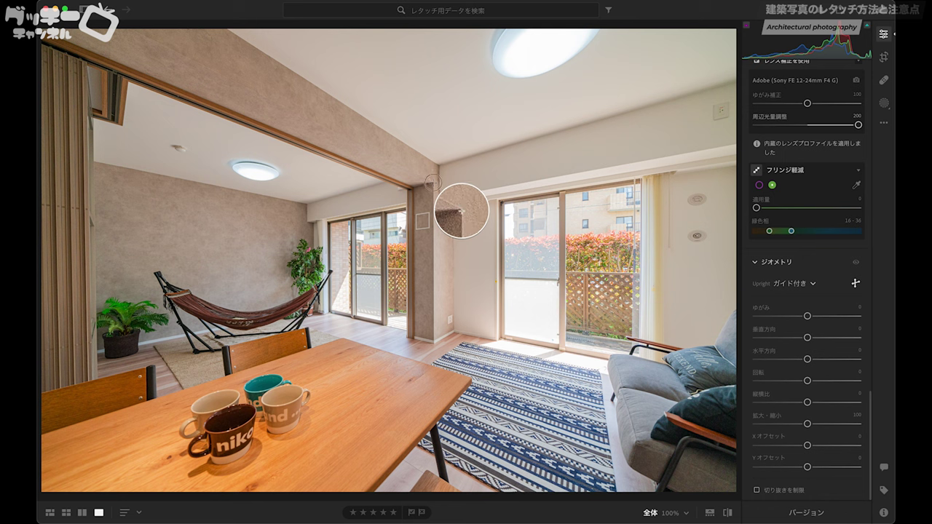
left_click_drag(433, 182, 434, 339)
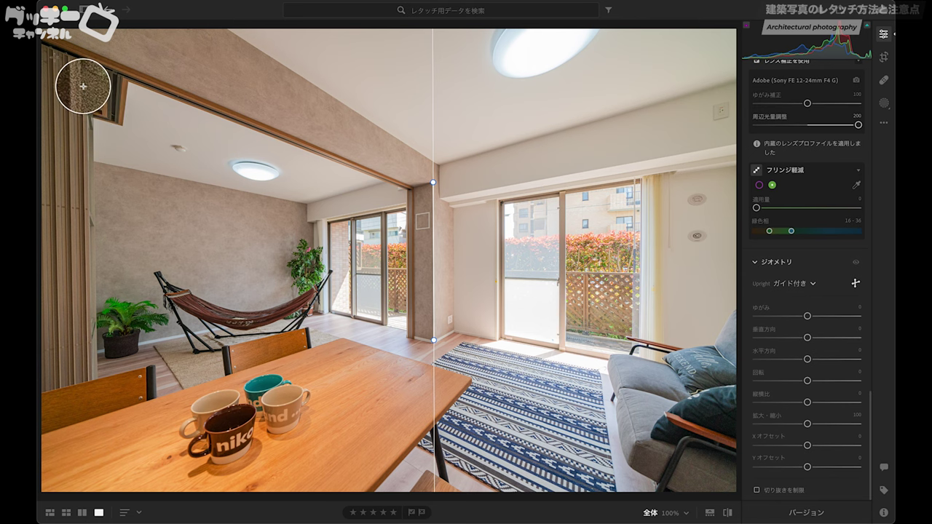
mouse_move(52, 56)
left_mouse_down()
mouse_move(62, 128)
mouse_move(52, 387)
left_mouse_up()
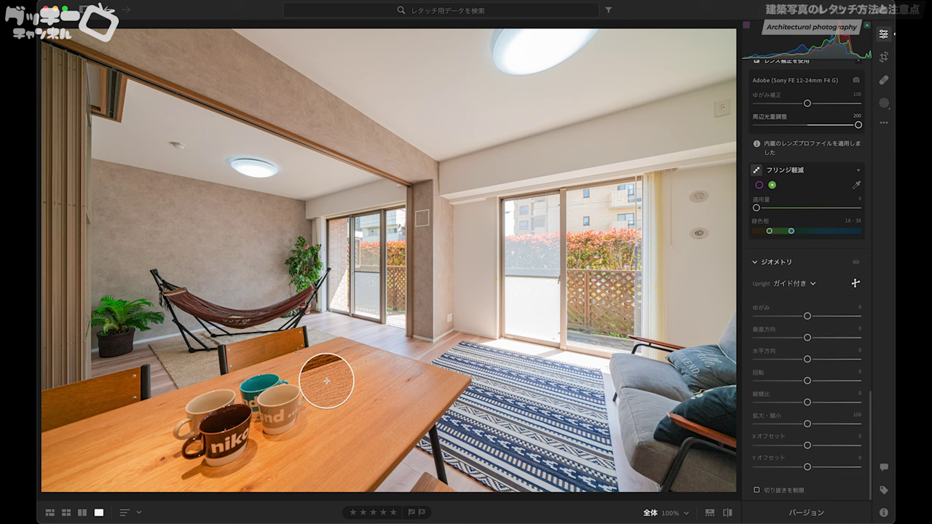
key("Escape")
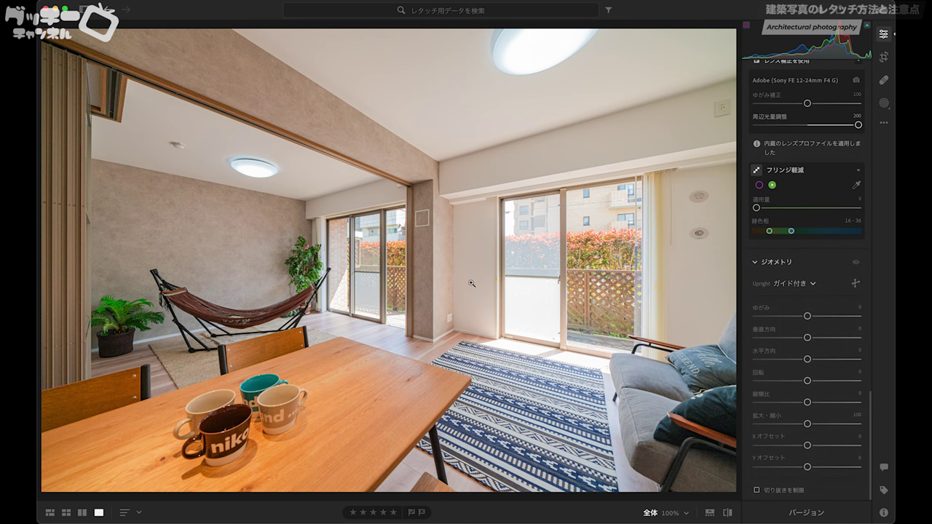
left_click(431, 246)
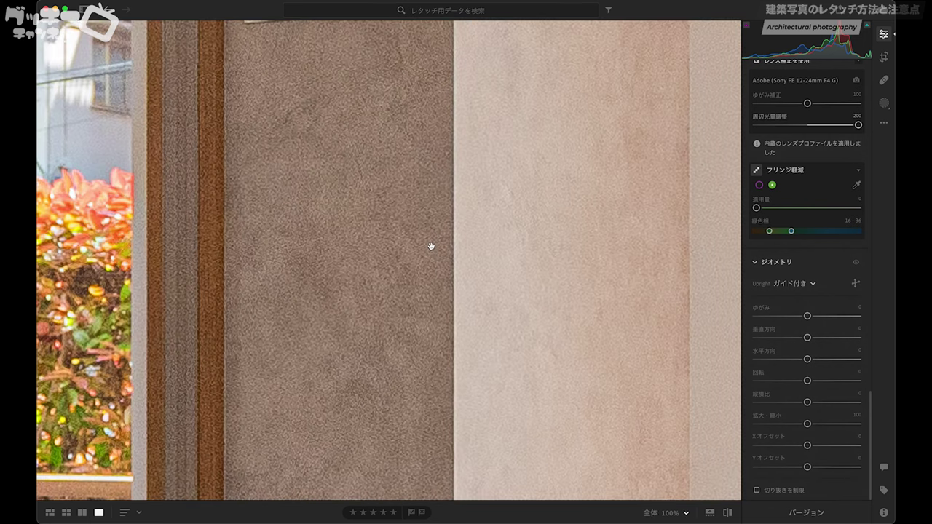
mouse_move(337, 262)
left_mouse_down()
mouse_move(639, 256)
mouse_move(598, 255)
mouse_move(623, 236)
left_mouse_up()
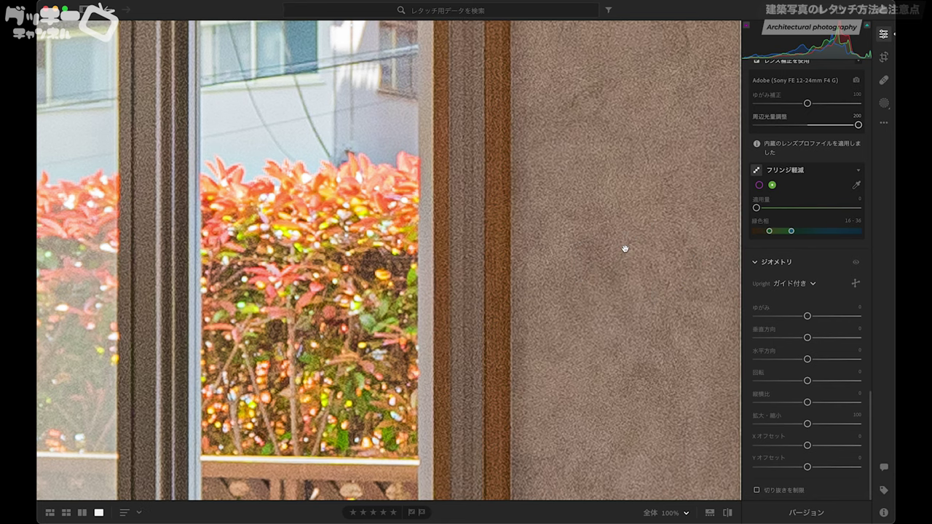
left_click(624, 249)
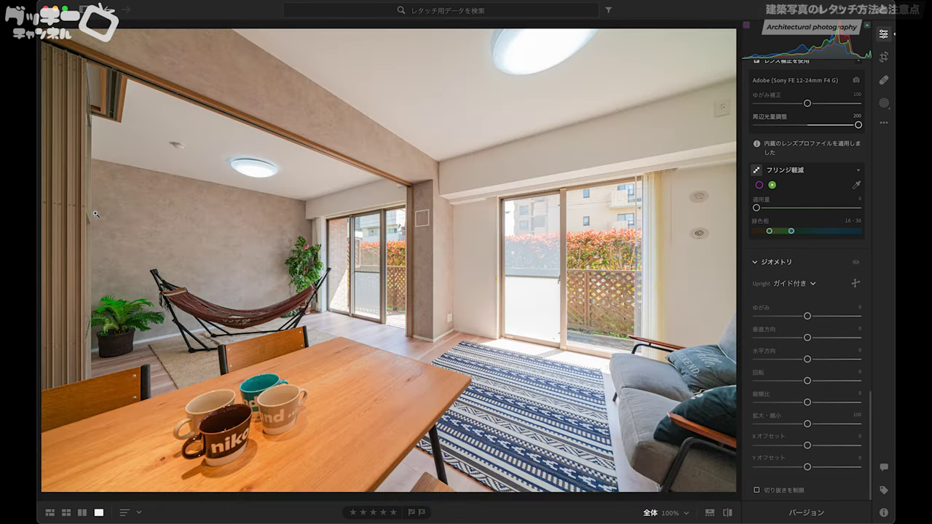
left_click(96, 213)
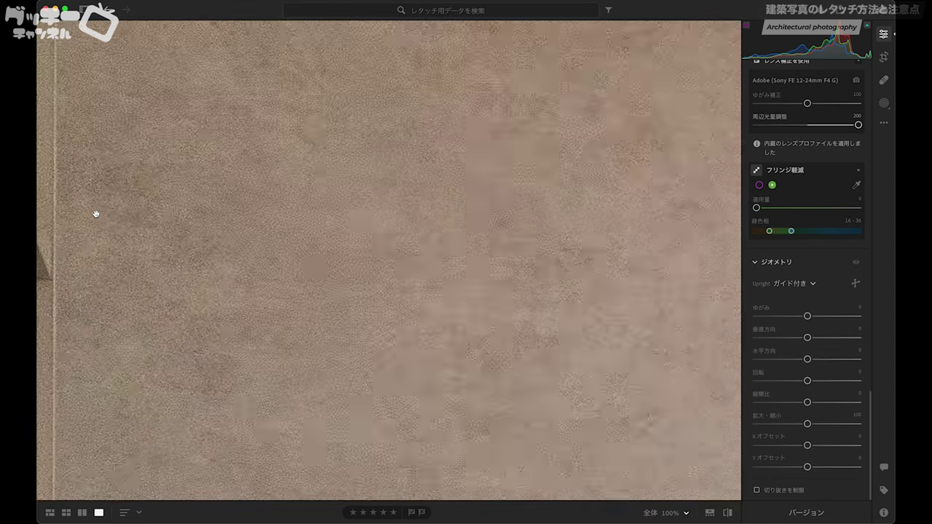
mouse_move(94, 211)
left_mouse_down()
mouse_move(250, 197)
mouse_move(330, 204)
mouse_move(197, 184)
left_mouse_up()
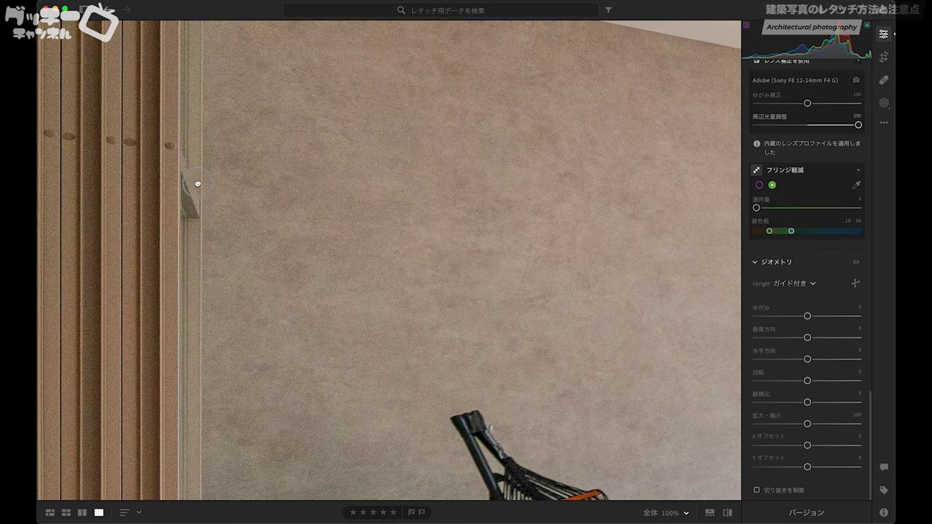
left_click(197, 183)
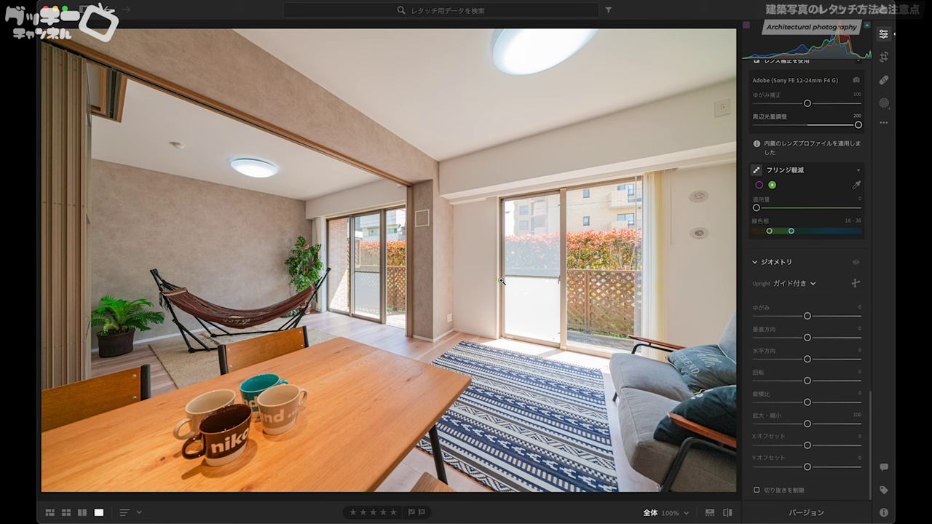
Zoom in on the door frame and heal the orange and yellow tape marks from clean wall below.
left_click(501, 281)
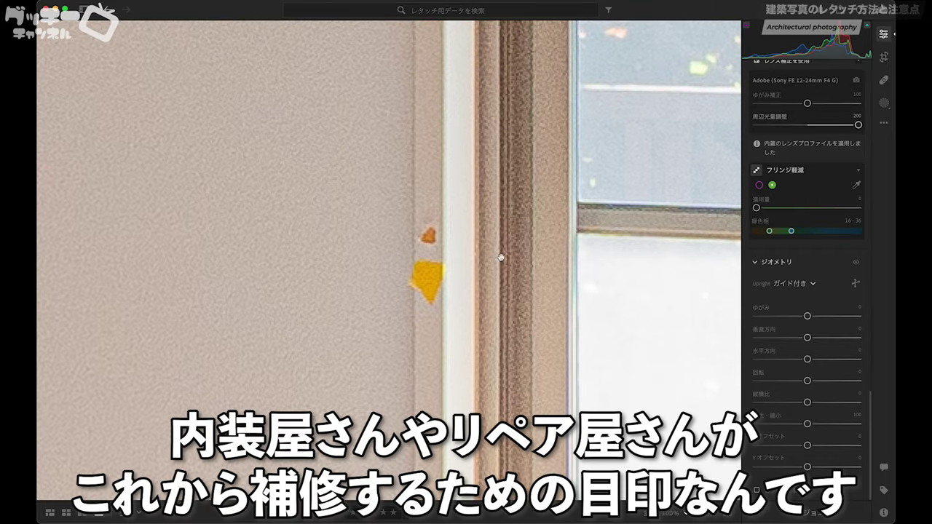
scroll(493, 244, "up", 5)
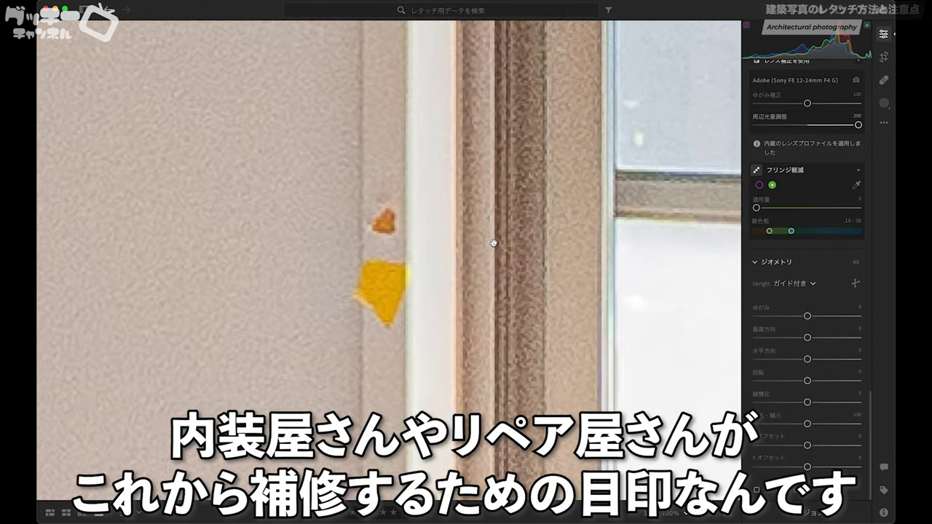
scroll(436, 298, "up", 5)
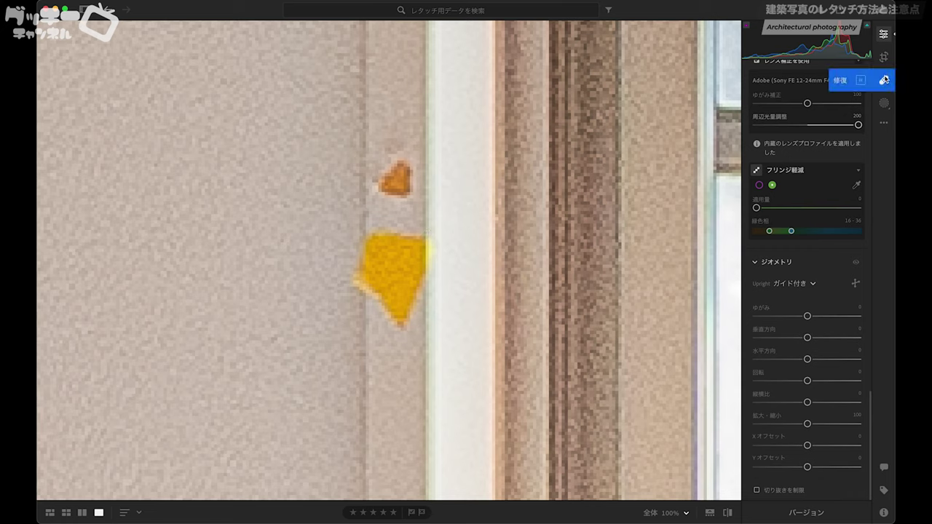
left_click(884, 81)
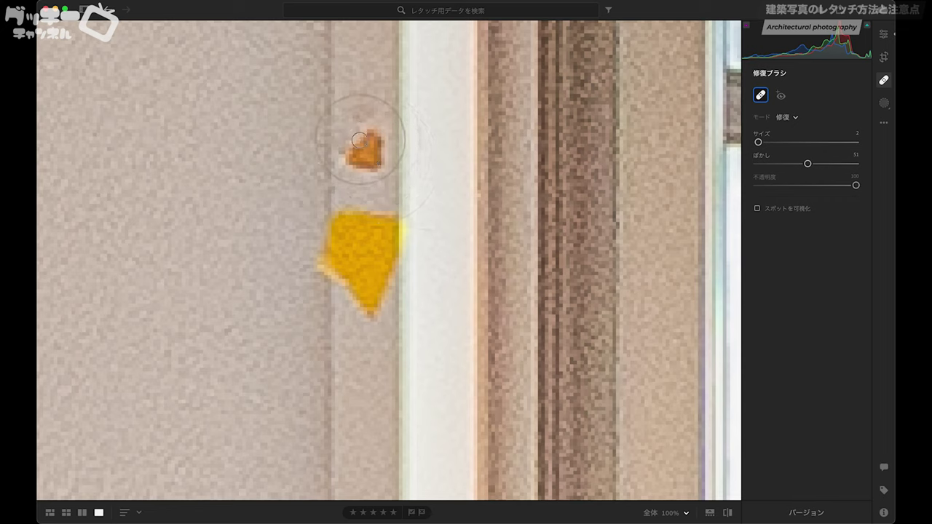
mouse_move(358, 139)
left_mouse_down()
mouse_move(380, 280)
mouse_move(355, 219)
mouse_move(355, 188)
left_mouse_up()
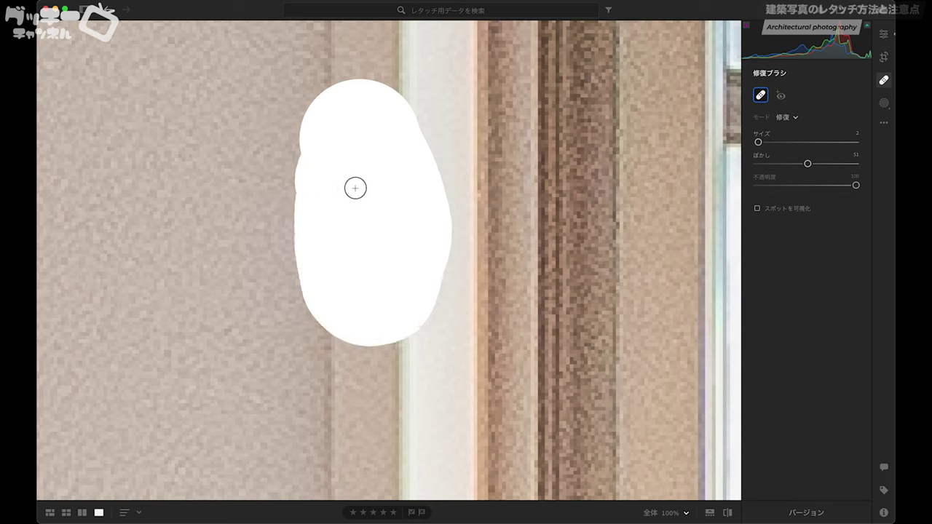
left_click_drag(355, 188, 365, 247)
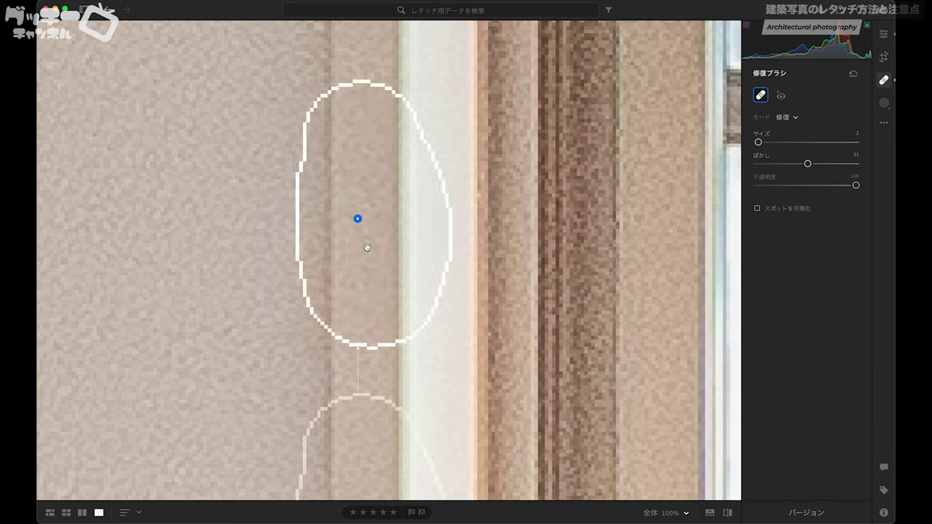
Leave spot healing, return to the Edit adjustments, and zoom in on the window frame.
key("e")
left_click(366, 248)
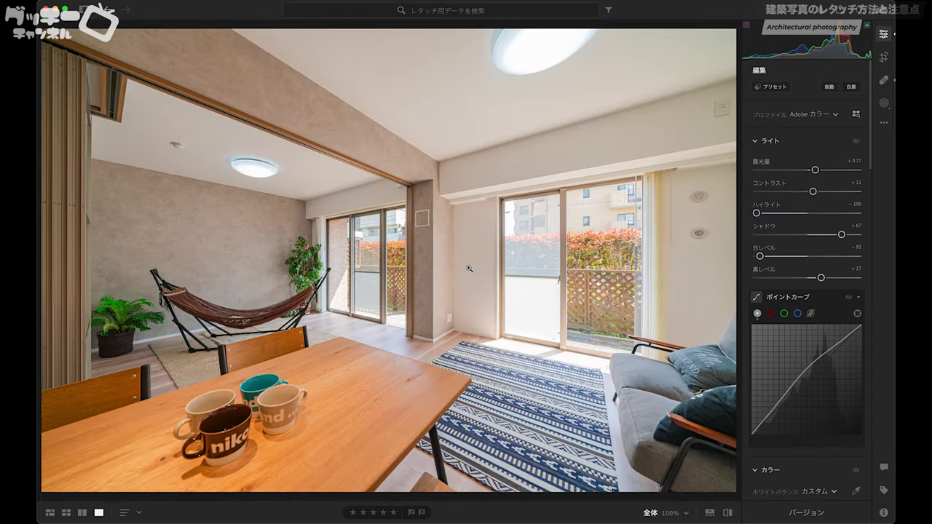
left_click(468, 268)
Crop in the left side of the living-room photo, apply it, then undo the crop.
left_click(883, 57)
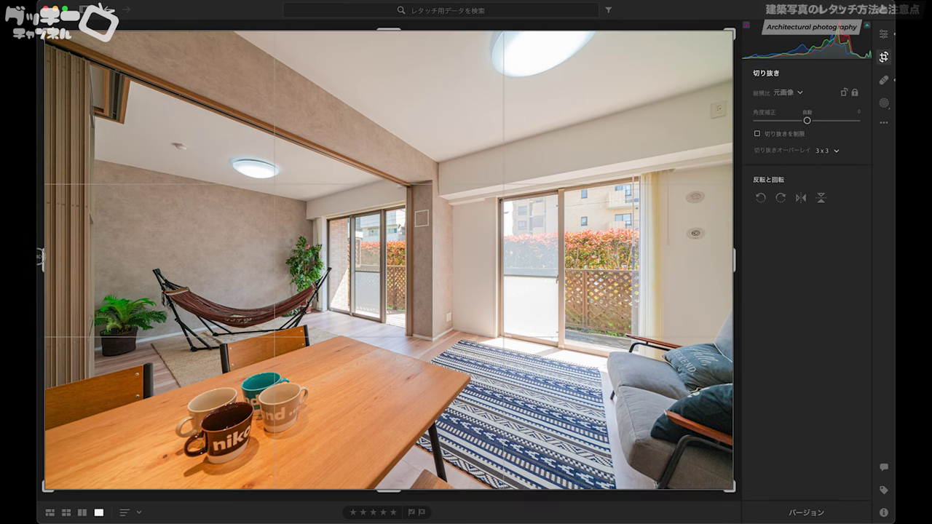
left_click_drag(44, 256, 71, 250)
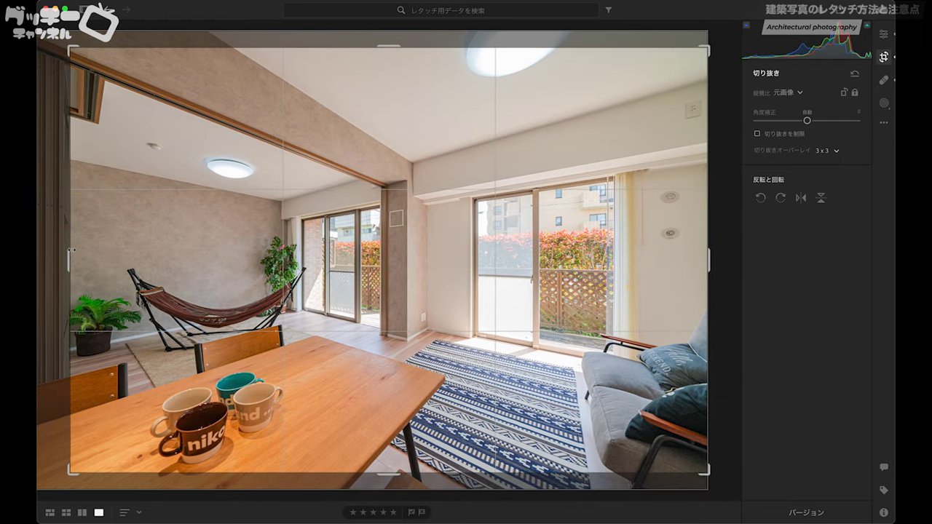
key("e")
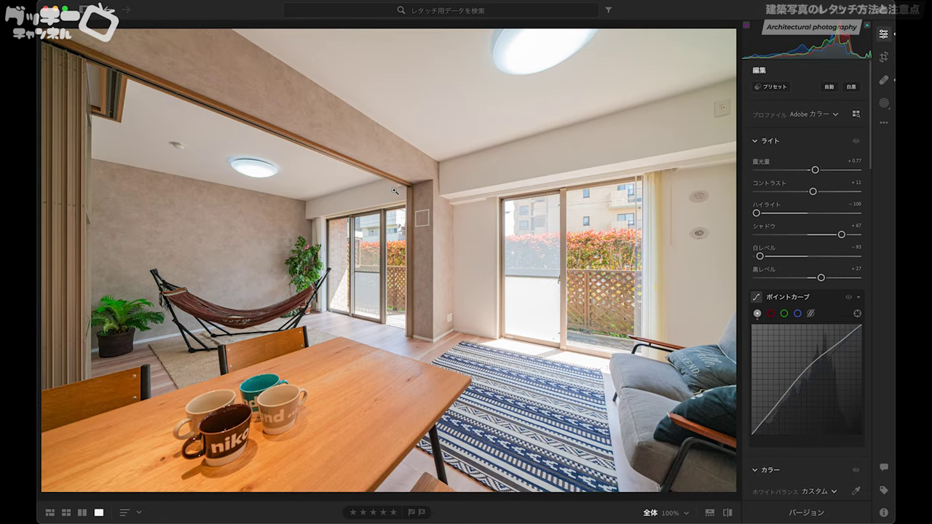
key("super+z")
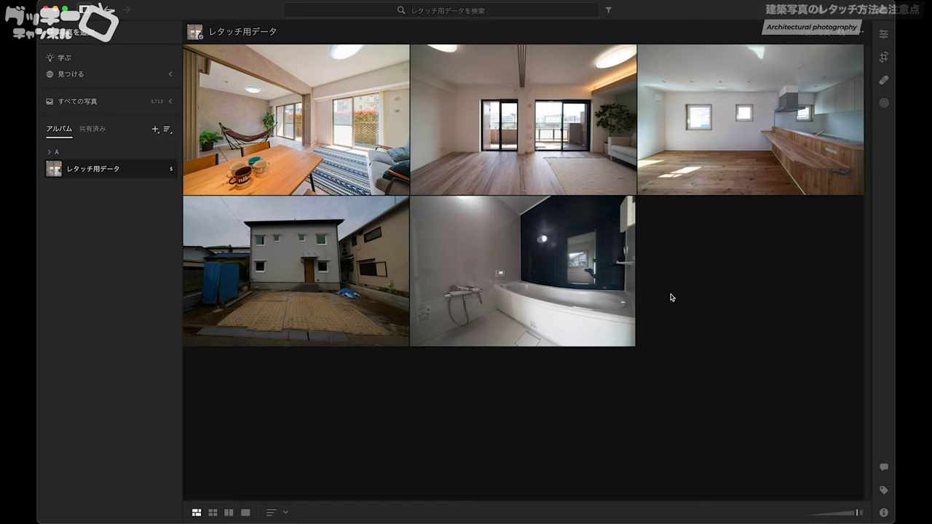
Open the balcony-room photo with the sidebar hidden and raise Lens Vignetting correction to 200.
double_click(574, 160)
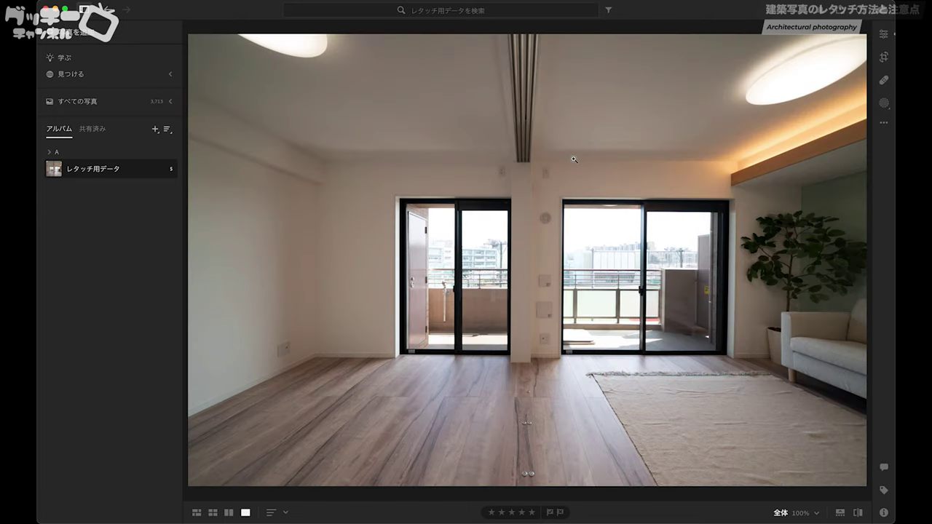
key("p")
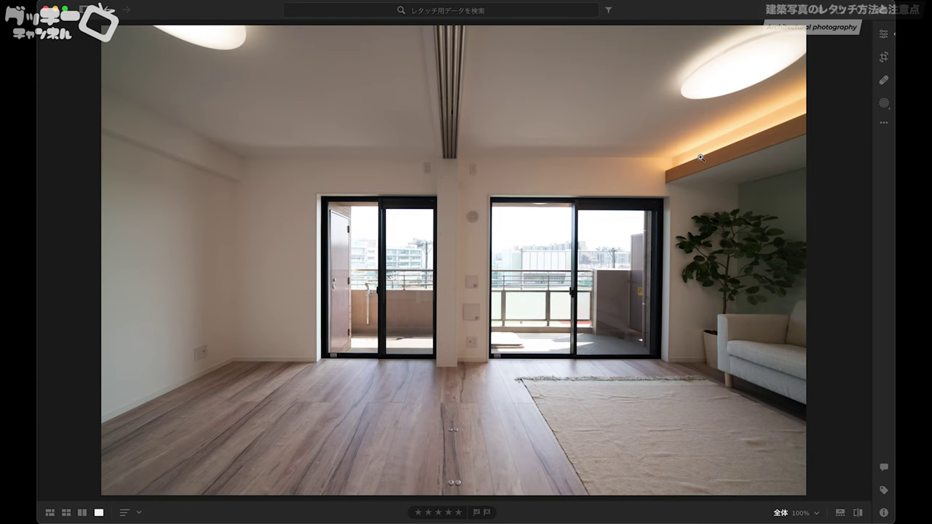
left_click(883, 34)
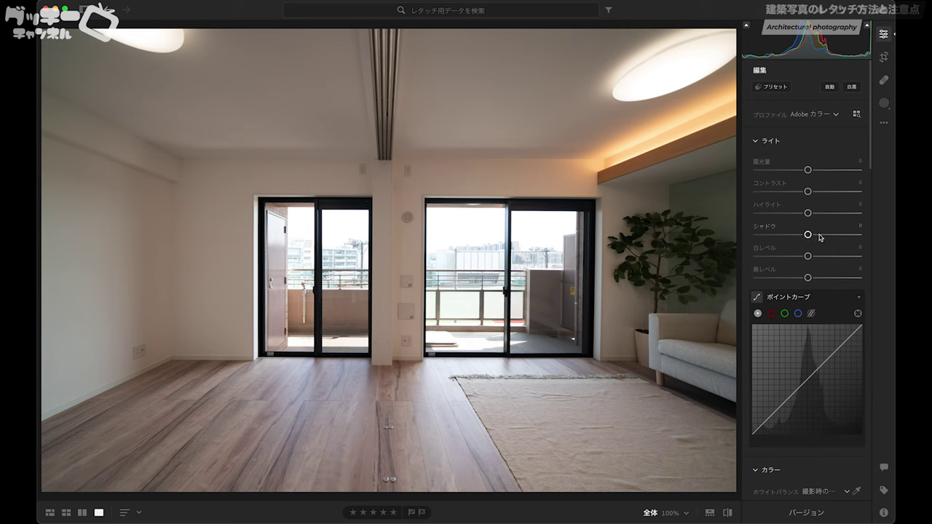
scroll(819, 237, "down", 5)
scroll(819, 237, "down", 5)
scroll(820, 237, "down", 2)
scroll(820, 236, "down", 3)
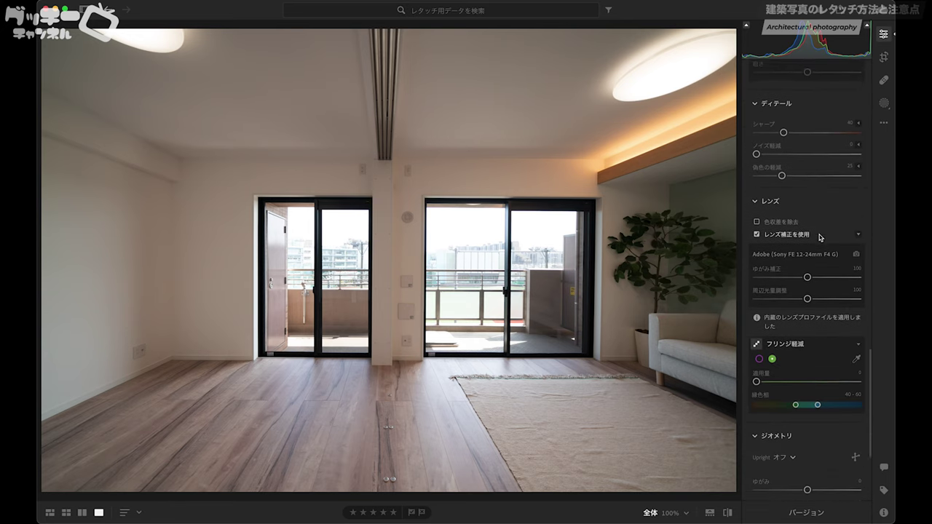
scroll(819, 237, "down", 1)
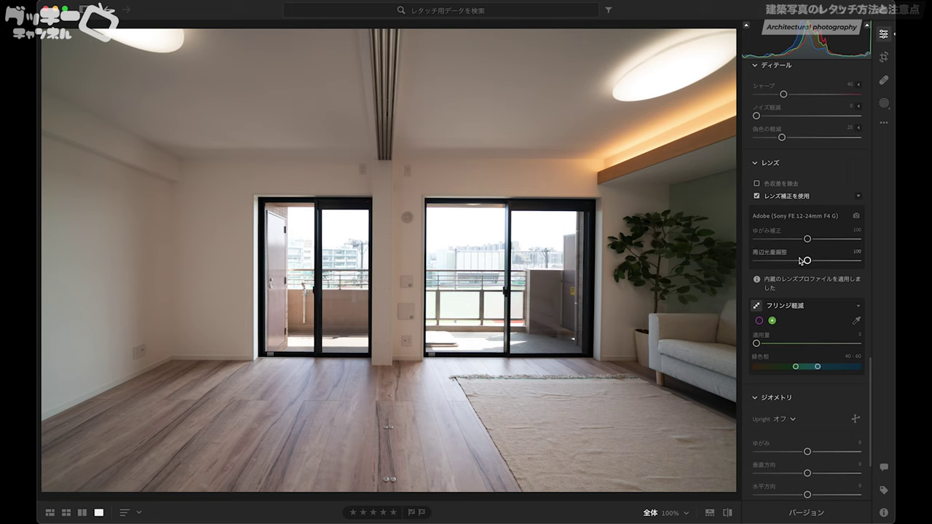
left_click_drag(804, 261, 874, 256)
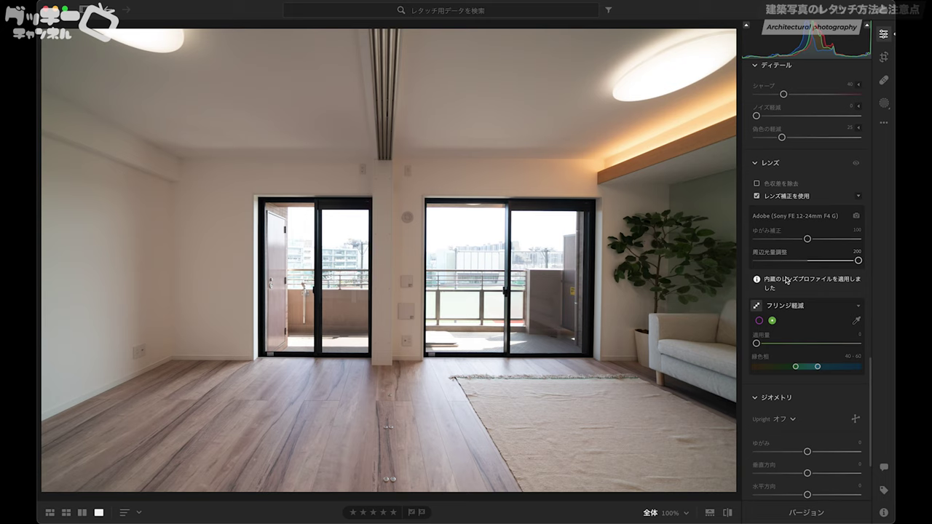
Try a positive Effects vignette, reset it, and leave it just above 0.
scroll(786, 280, "up", 5)
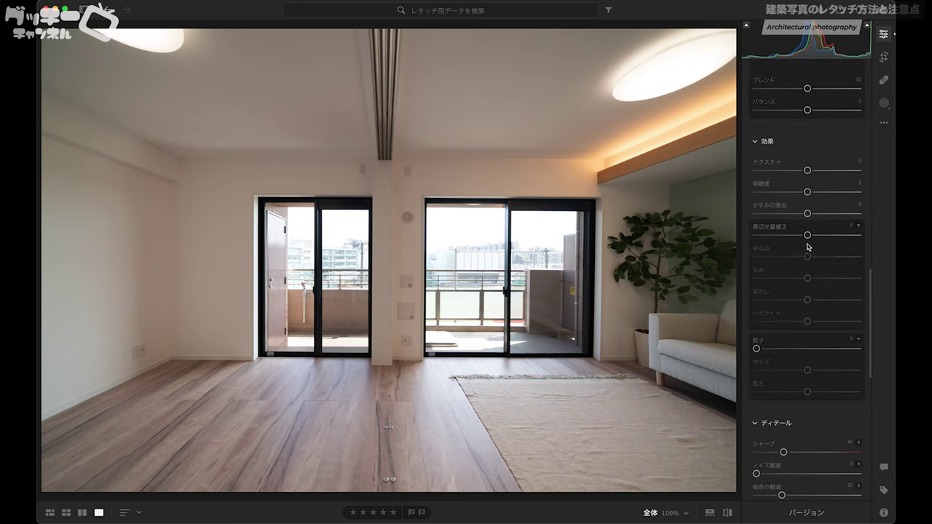
mouse_move(806, 235)
left_mouse_down()
mouse_move(837, 233)
mouse_move(825, 235)
left_mouse_up()
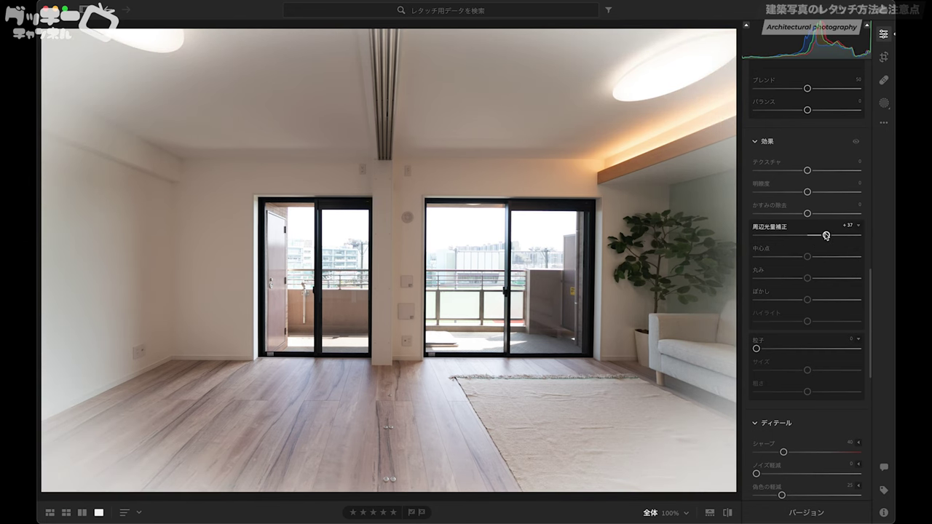
double_click(826, 235)
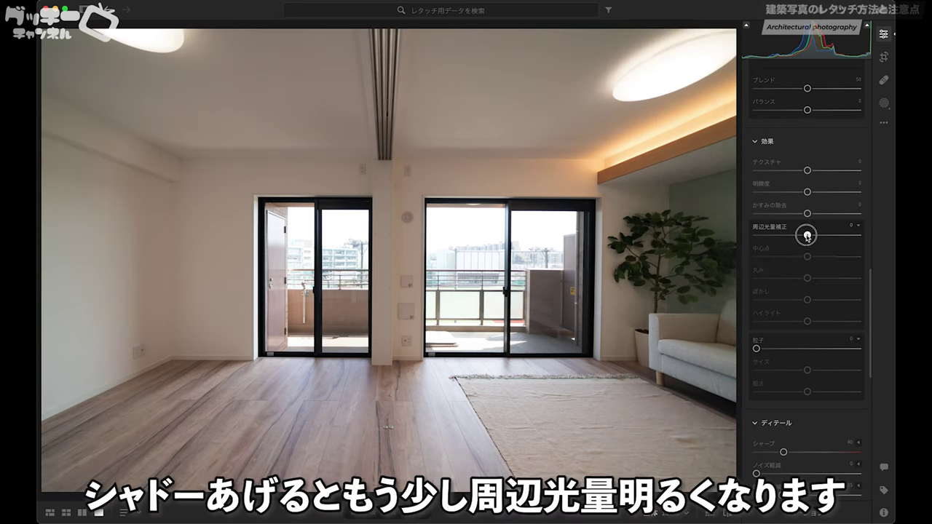
left_click_drag(808, 236, 808, 235)
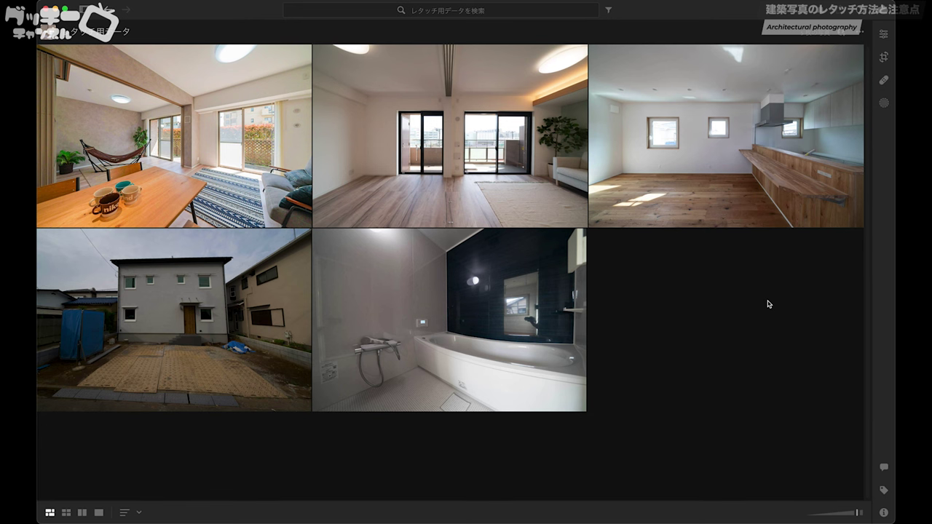
Open the kitchen photo on its own, view its small window at 100%, then fit.
left_click(690, 172)
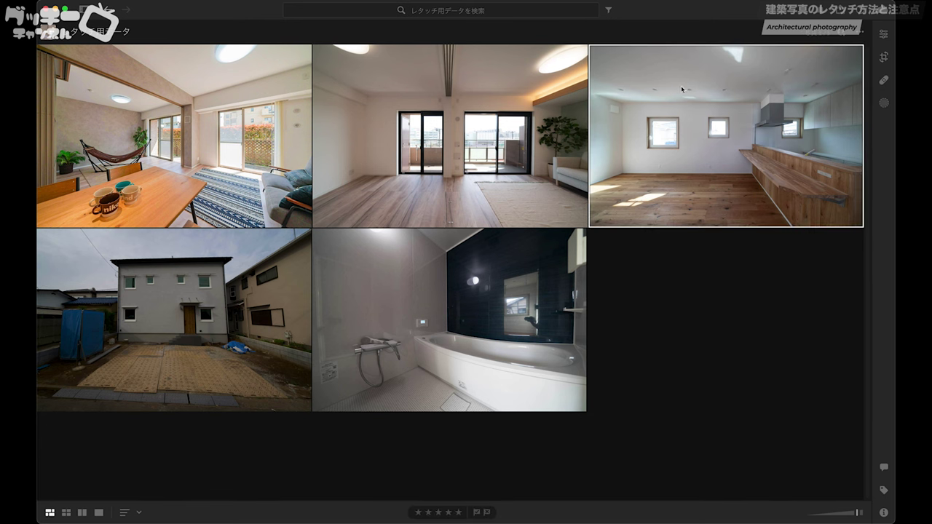
double_click(732, 97)
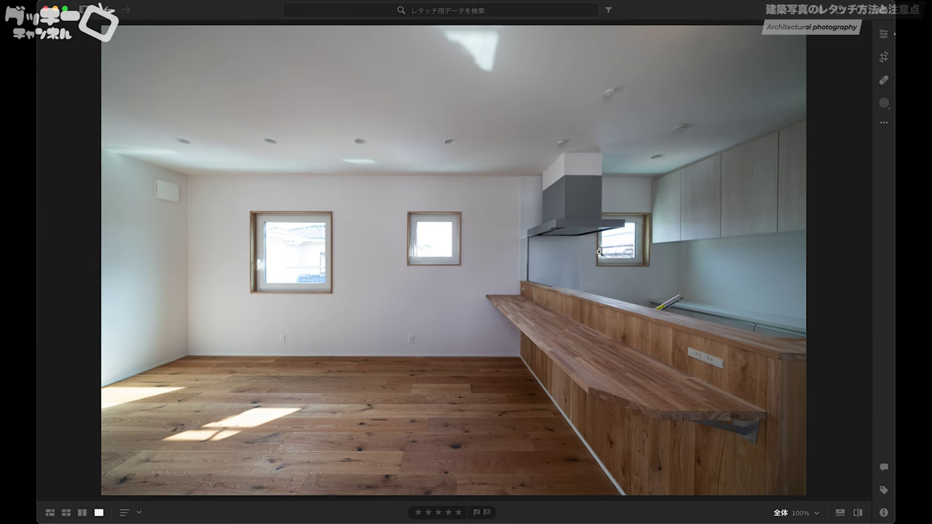
left_click(616, 232)
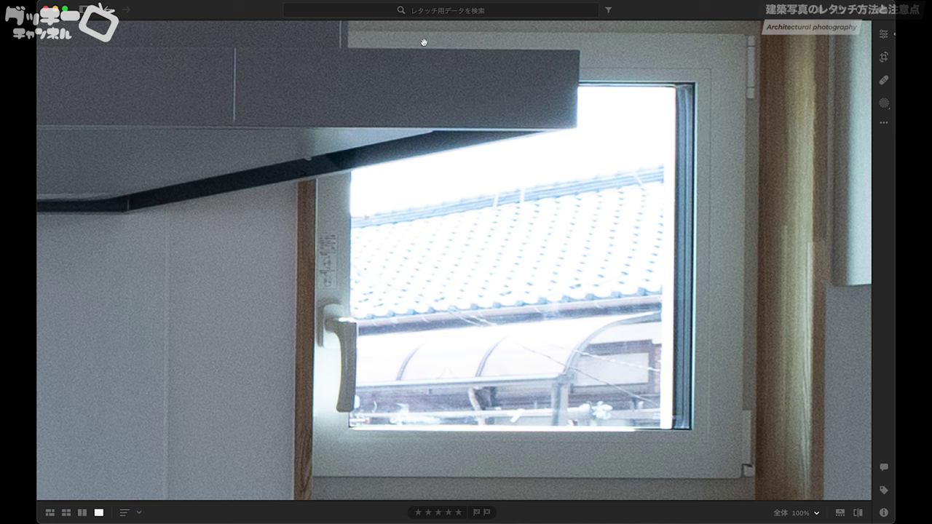
left_click(546, 207)
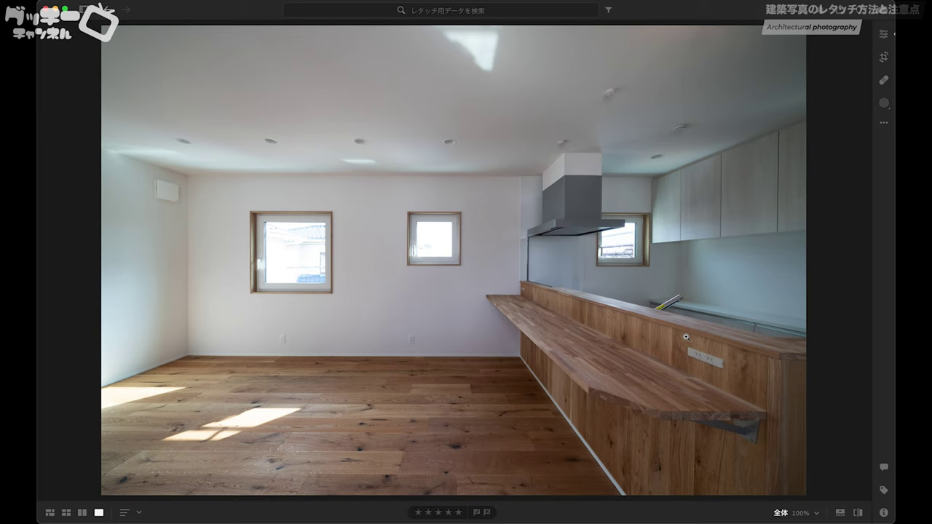
Test a strong green tint on the kitchen photo, then restore the tint to +25.
left_click(884, 35)
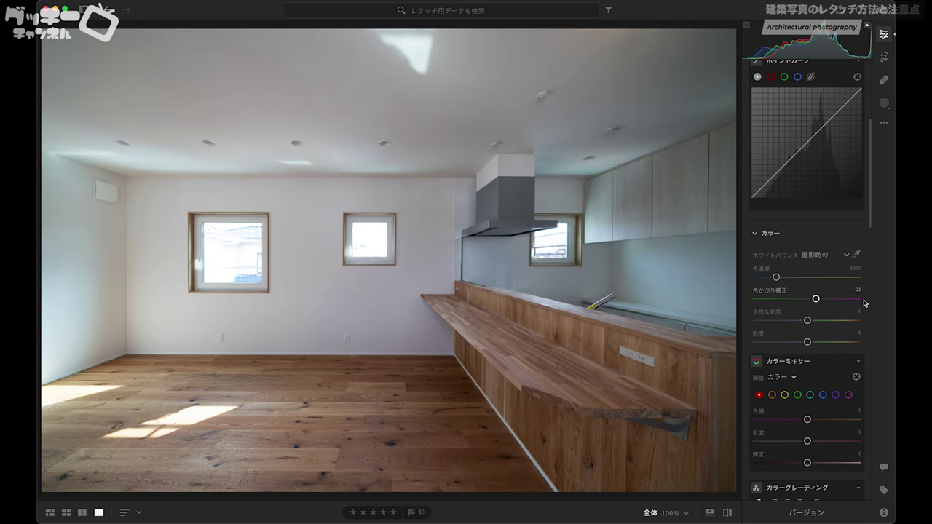
mouse_move(817, 299)
left_mouse_down()
mouse_move(774, 299)
mouse_move(881, 299)
mouse_move(754, 308)
mouse_move(804, 299)
left_mouse_up()
double_click(804, 298)
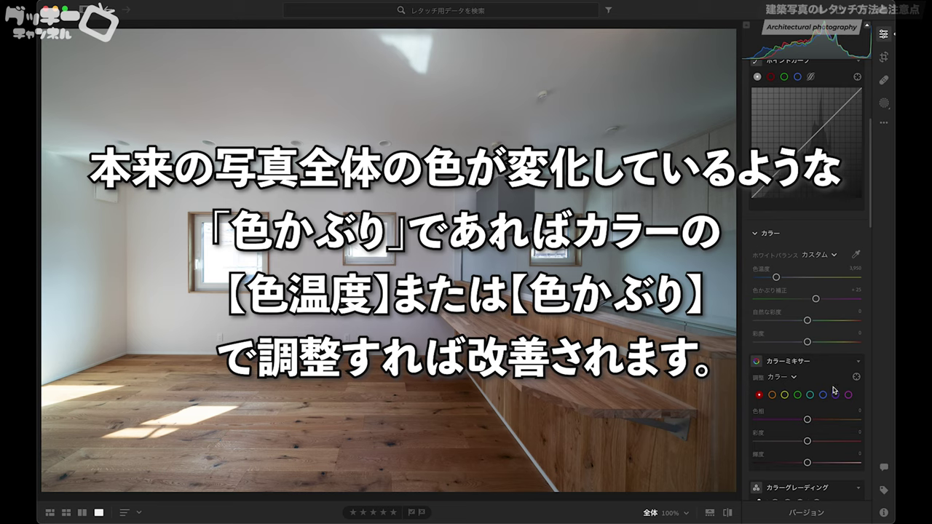
Reduce the wall's blue saturation with the Color Mixer targeted adjustment tool, discarding a hue shift.
scroll(819, 406, "down", 3)
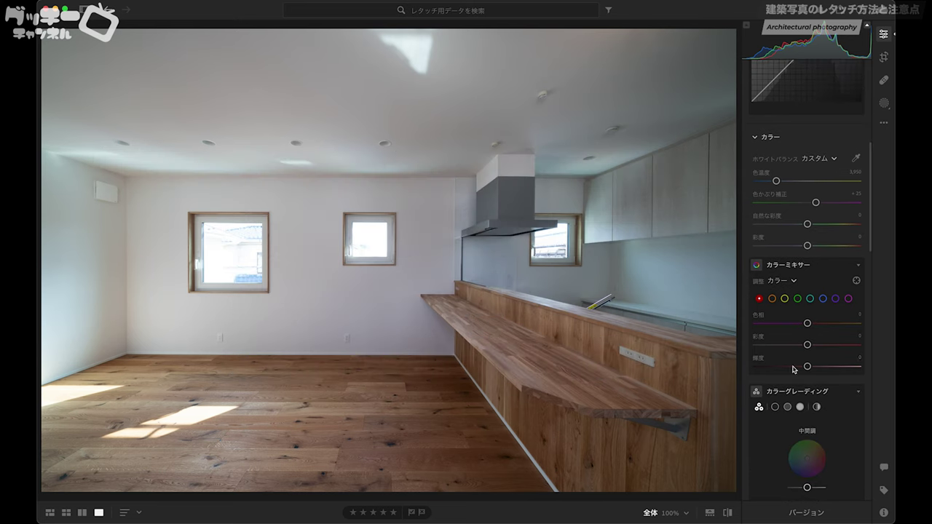
left_click(857, 281)
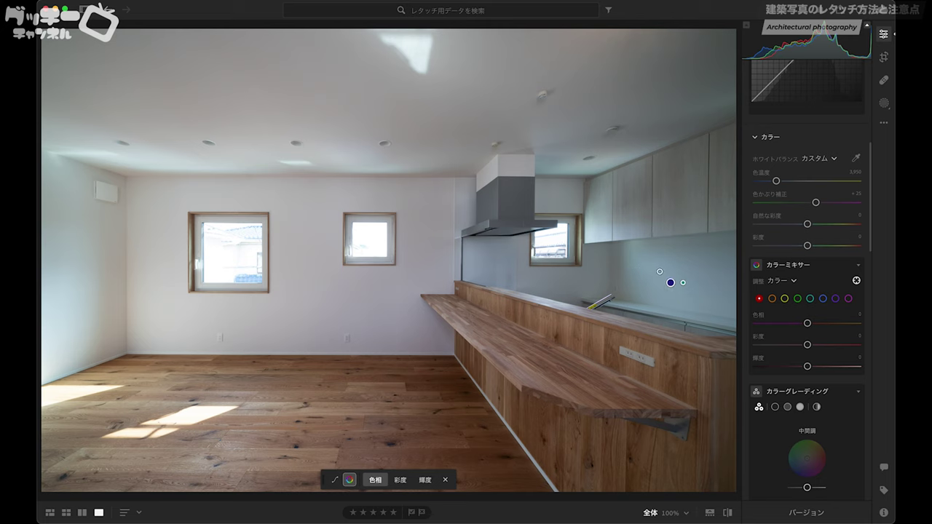
mouse_move(660, 272)
left_mouse_down()
mouse_move(617, 271)
mouse_move(701, 272)
mouse_move(616, 271)
mouse_move(701, 271)
mouse_move(616, 271)
mouse_move(688, 271)
mouse_move(624, 272)
mouse_move(657, 271)
left_mouse_up()
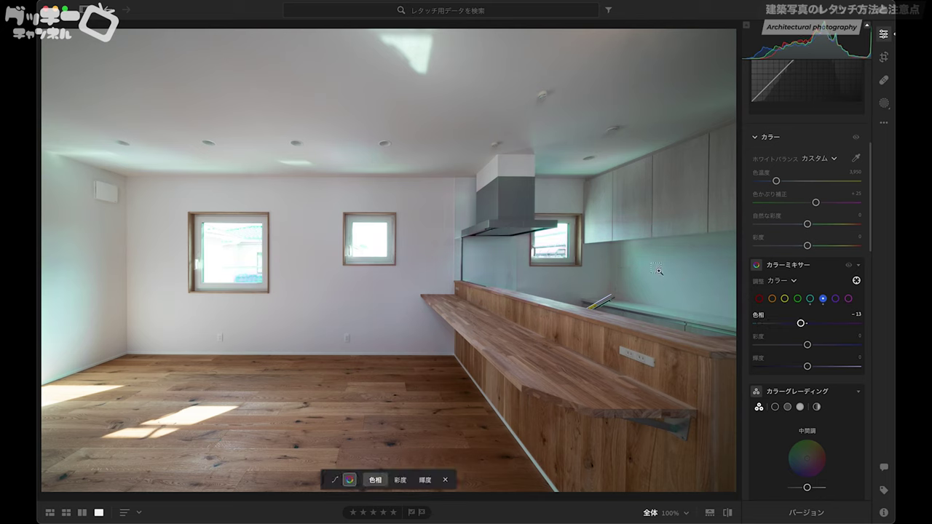
key("ctrl+z")
left_click(401, 480)
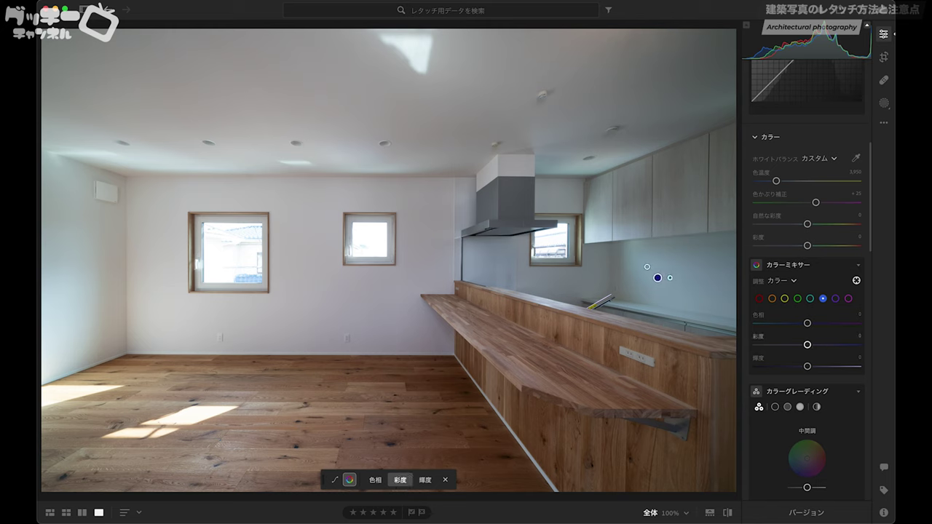
mouse_move(689, 266)
left_mouse_down()
mouse_move(604, 266)
mouse_move(684, 266)
mouse_move(604, 267)
mouse_move(640, 267)
left_mouse_up()
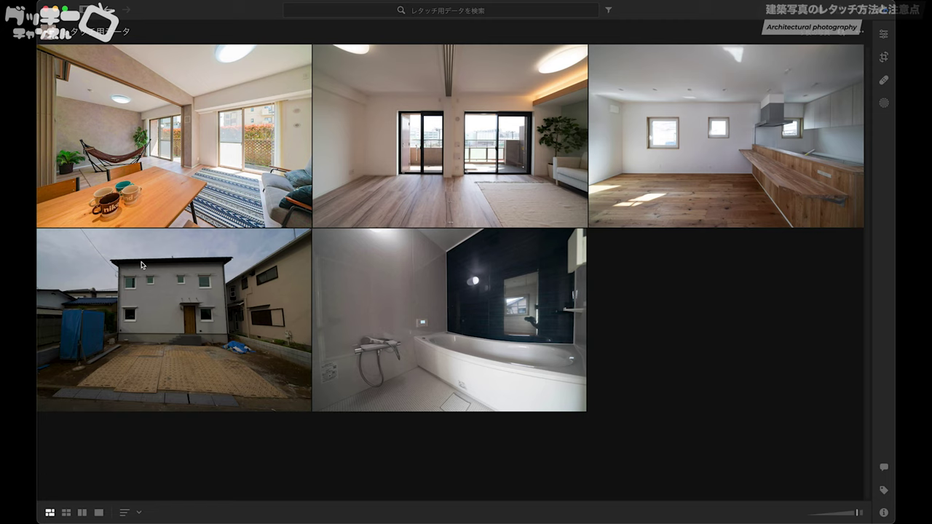
Open the house exterior photo, return Vertical perspective to about 0, and set Upright to Guided.
double_click(182, 292)
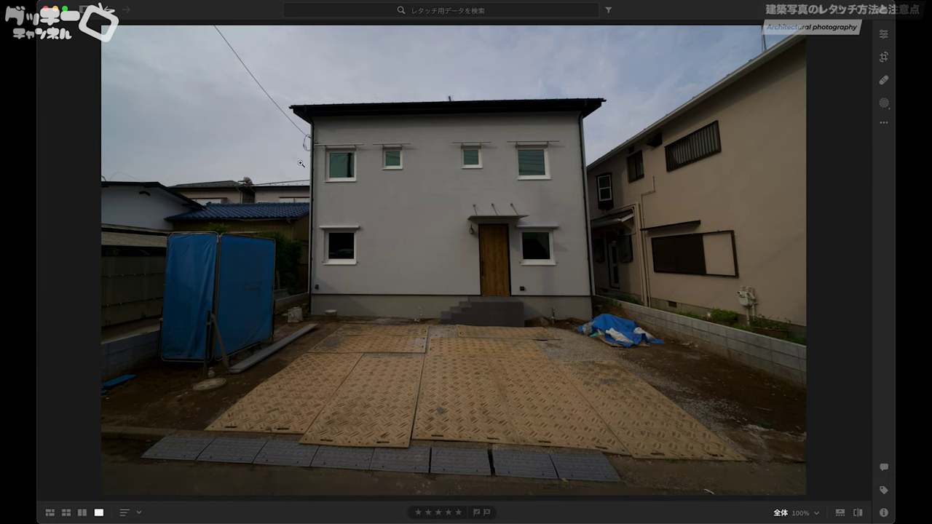
key("e")
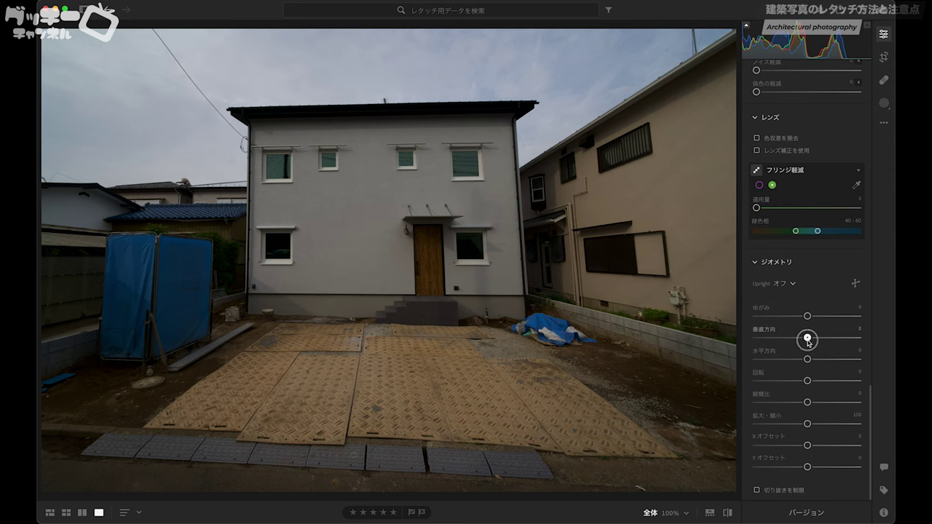
mouse_move(807, 338)
left_mouse_down()
mouse_move(798, 338)
mouse_move(828, 337)
mouse_move(796, 337)
mouse_move(823, 336)
mouse_move(799, 336)
mouse_move(817, 337)
mouse_move(792, 358)
mouse_move(815, 358)
mouse_move(798, 358)
mouse_move(807, 359)
left_mouse_up()
mouse_move(806, 337)
left_mouse_down()
mouse_move(854, 332)
mouse_move(810, 338)
left_mouse_up()
left_click(855, 283)
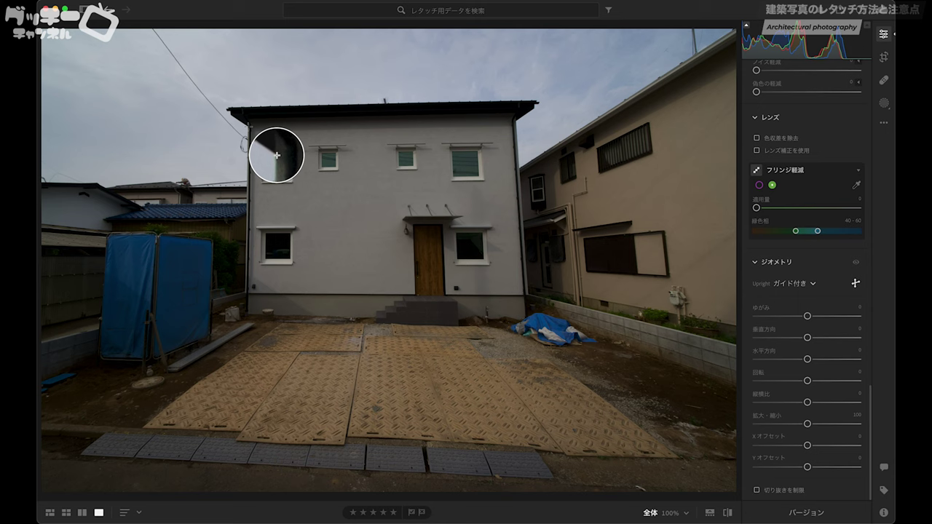
Draw Guided Upright lines down the house's left wall and right wall to its base.
left_click_drag(248, 126, 245, 293)
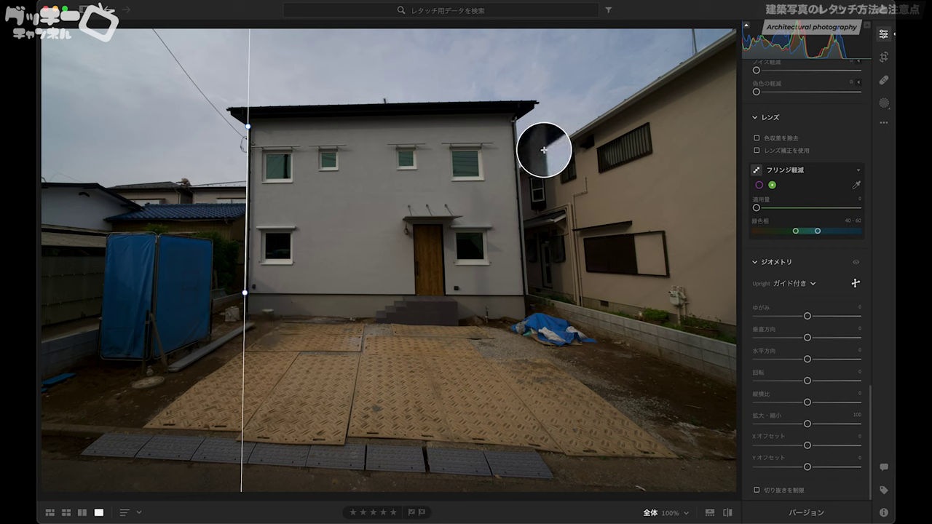
left_click_drag(516, 120, 529, 294)
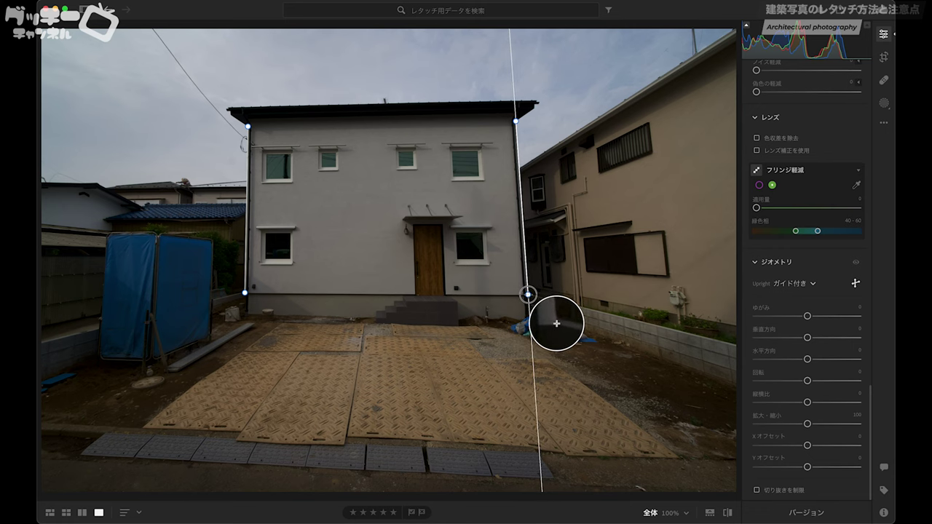
left_click_drag(528, 294, 528, 295)
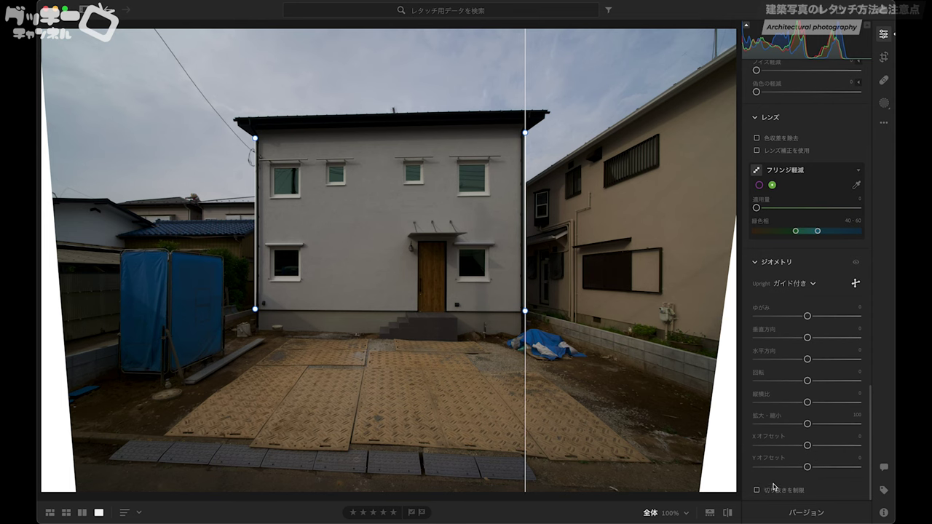
Constrain the crop to trim the white edges, then add Guided Upright guides along the roof eave and wall base.
left_click(757, 491)
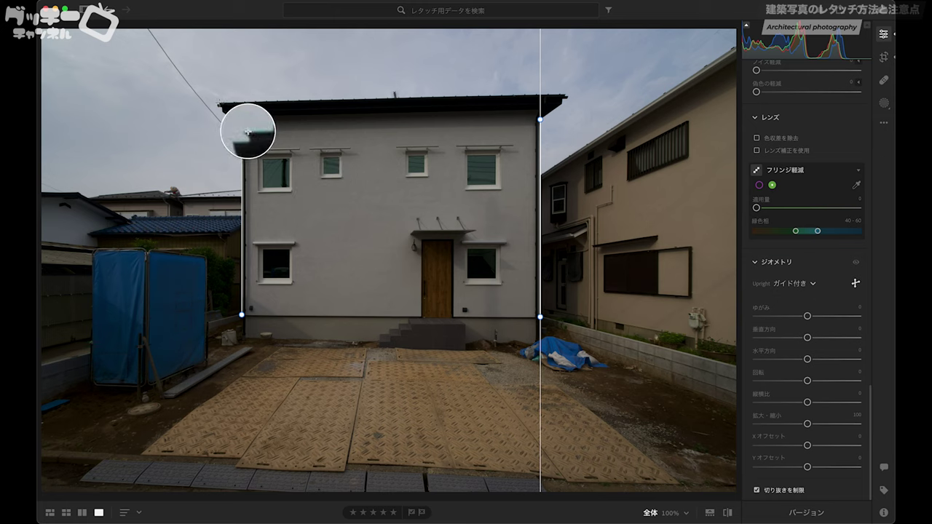
mouse_move(219, 102)
left_mouse_down()
mouse_move(575, 101)
mouse_move(564, 94)
left_mouse_up()
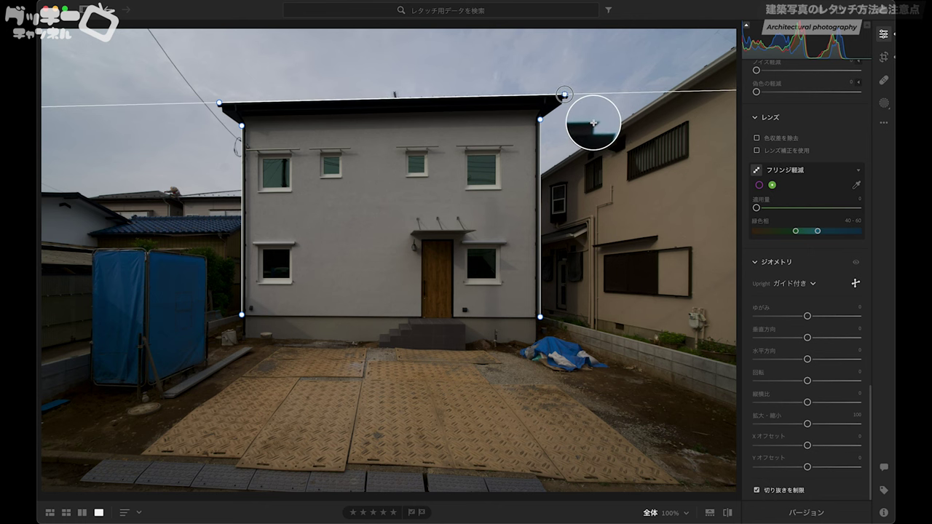
left_click_drag(564, 94, 564, 94)
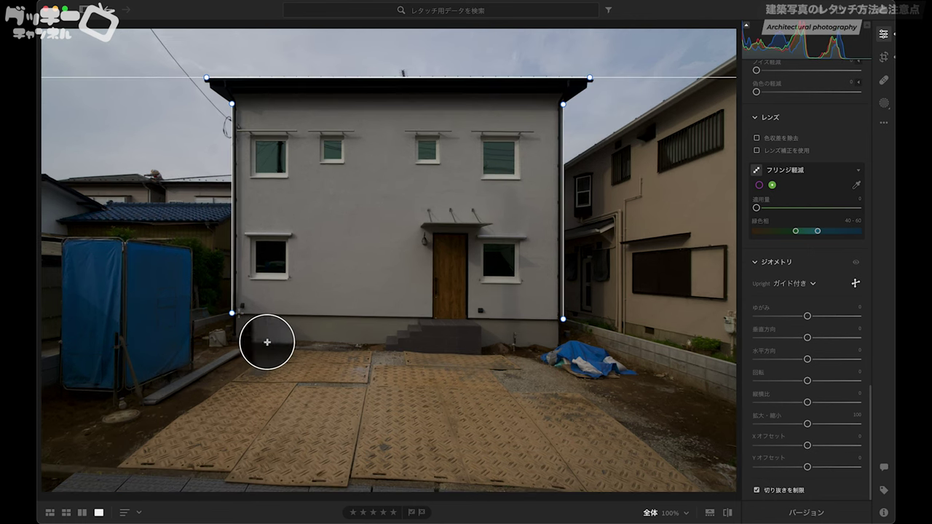
left_click_drag(233, 313, 556, 319)
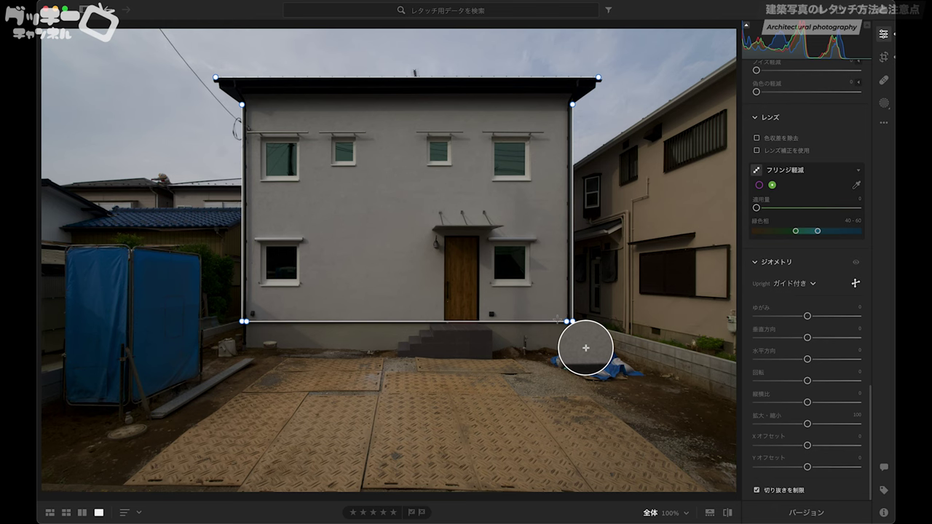
Apply the Guided Upright correction and toggle before/after repeatedly to compare with the original.
key("Return")
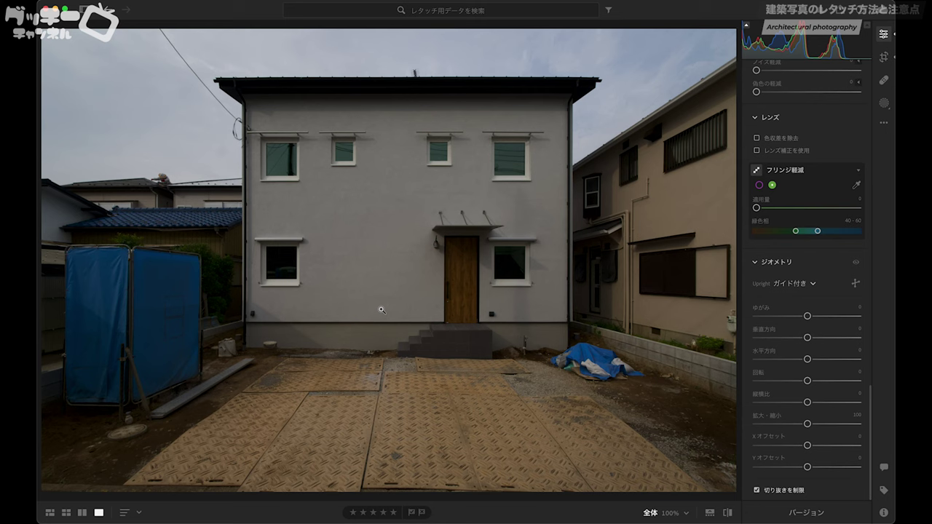
key("backslash")
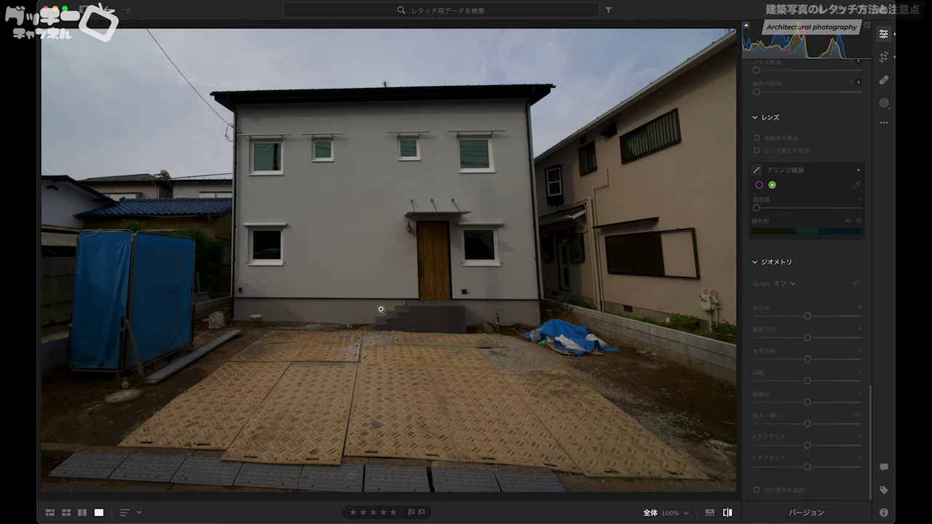
key("backslash")
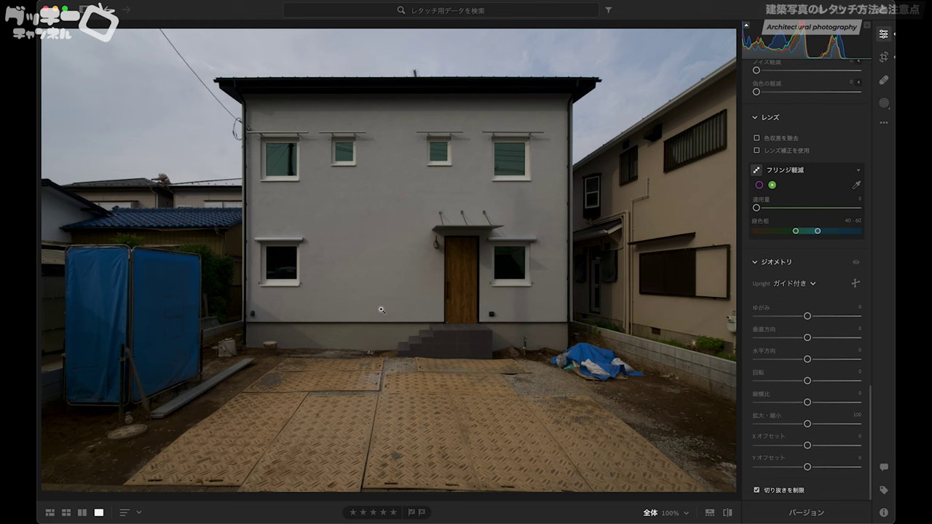
key("backslash")
key("backslash")
key("backslash")
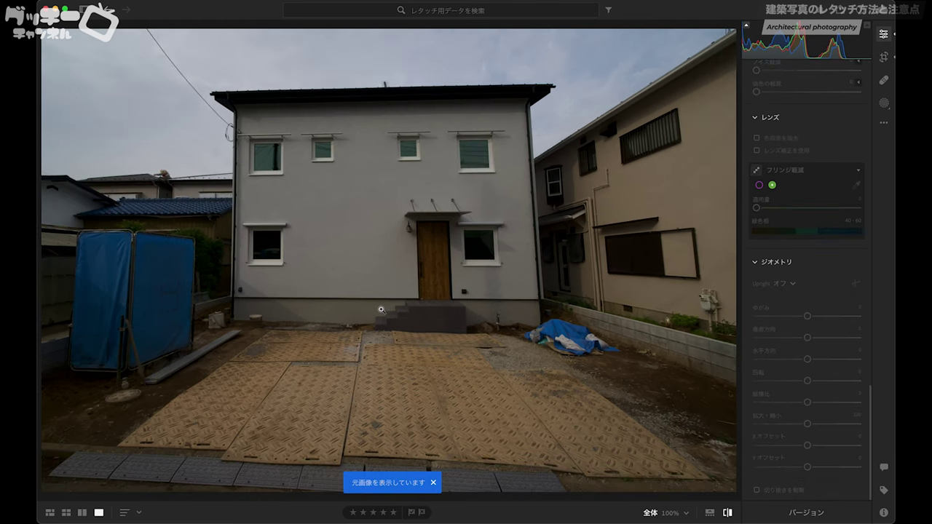
key("backslash")
key("backslash")
key("backslash")
key("backslash")
key("backslash")
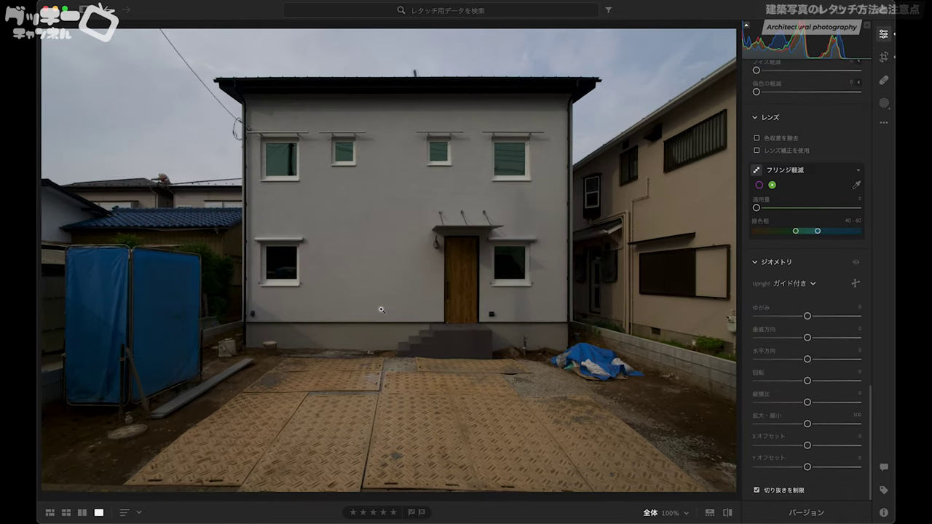
key("backslash")
key("backslash")
key("backslash")
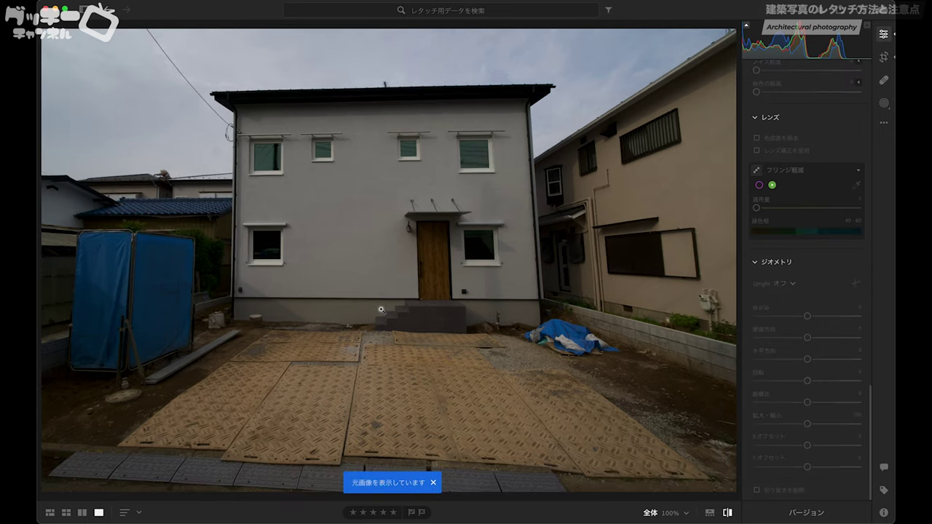
key("backslash")
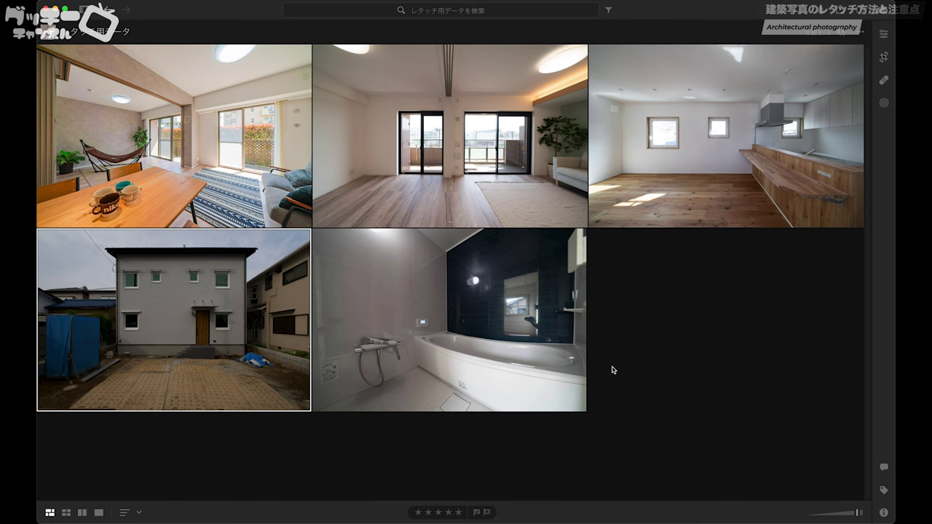
Open the bathroom photo and briefly zoom in on the mirror reflection, then back out.
double_click(527, 322)
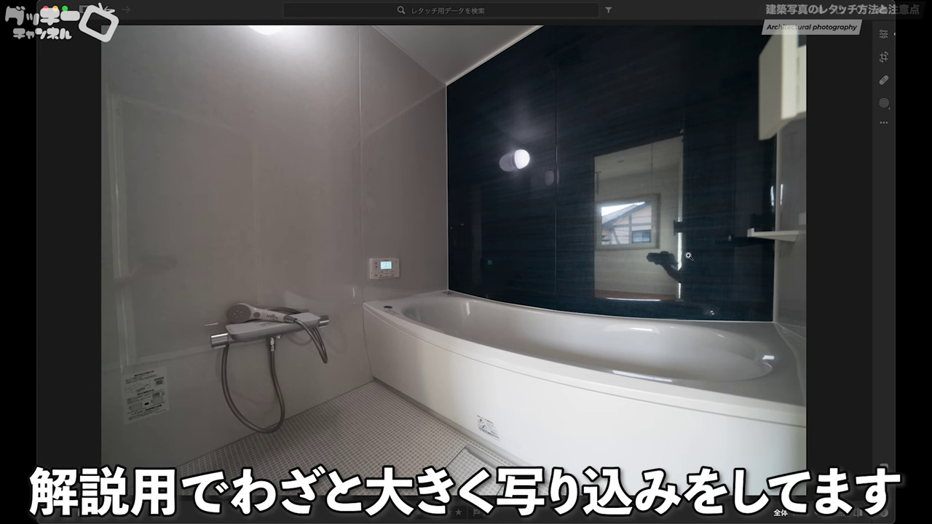
left_click(660, 243)
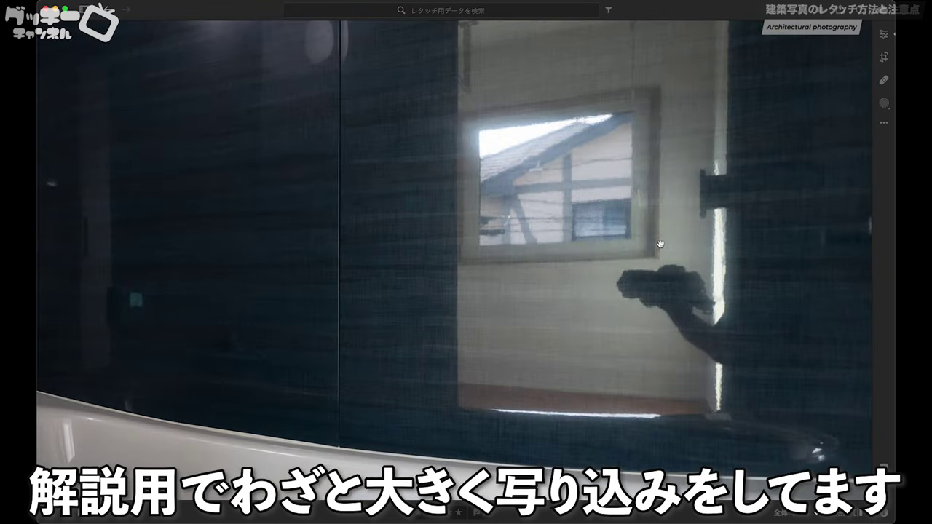
left_click(660, 243)
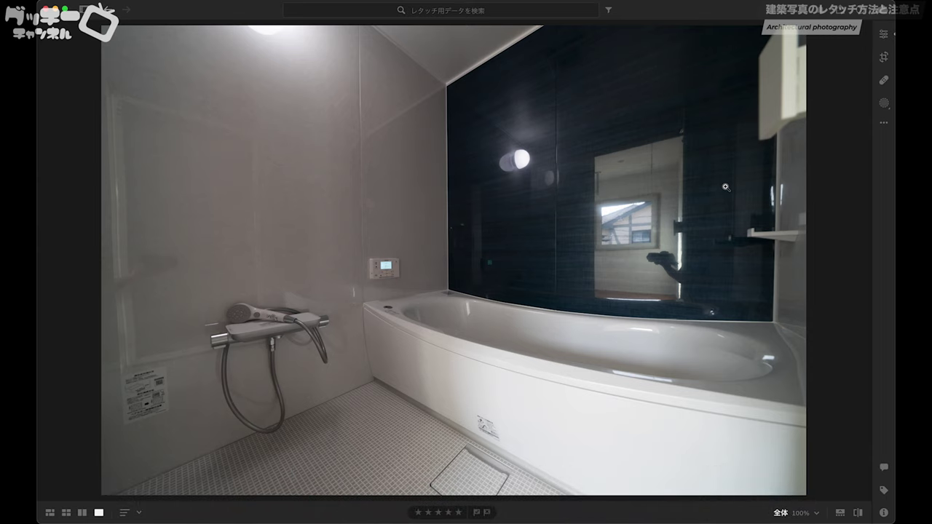
Heal the reflected camera in the mirror with a larger brush, plain-wall source and reduced feather.
left_click(678, 259)
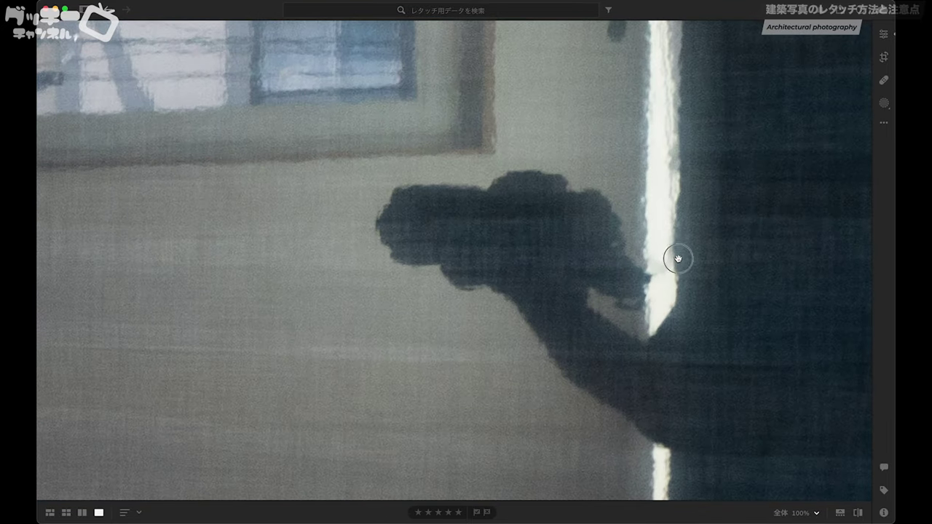
left_click_drag(676, 257, 597, 241)
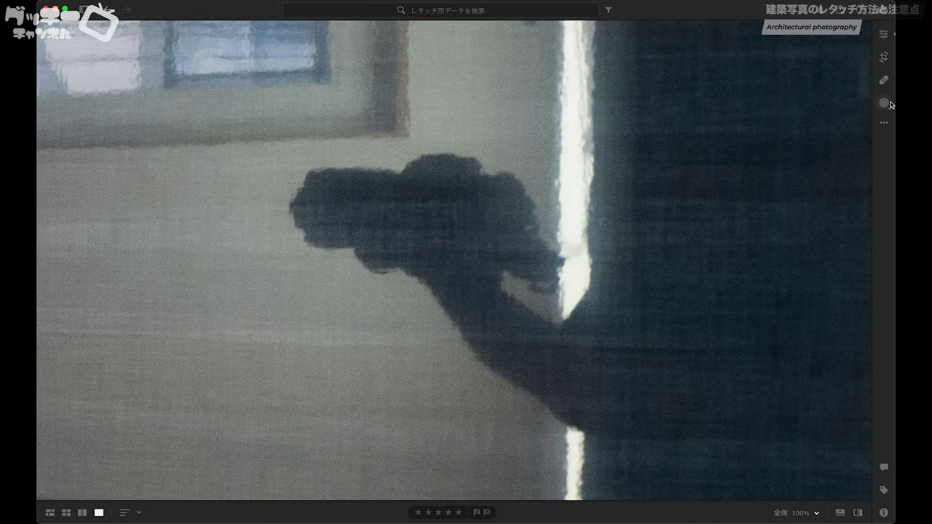
left_click(883, 81)
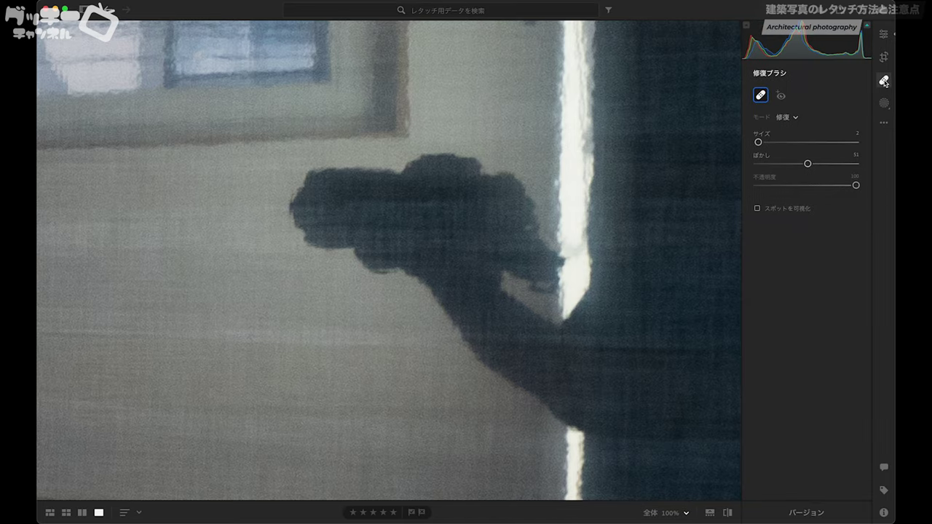
key("bracketright")
key("bracketright")
key("bracketright")
key("bracketright")
key("bracketright")
mouse_move(497, 187)
left_mouse_down()
mouse_move(331, 210)
mouse_move(476, 247)
mouse_move(489, 395)
left_mouse_up()
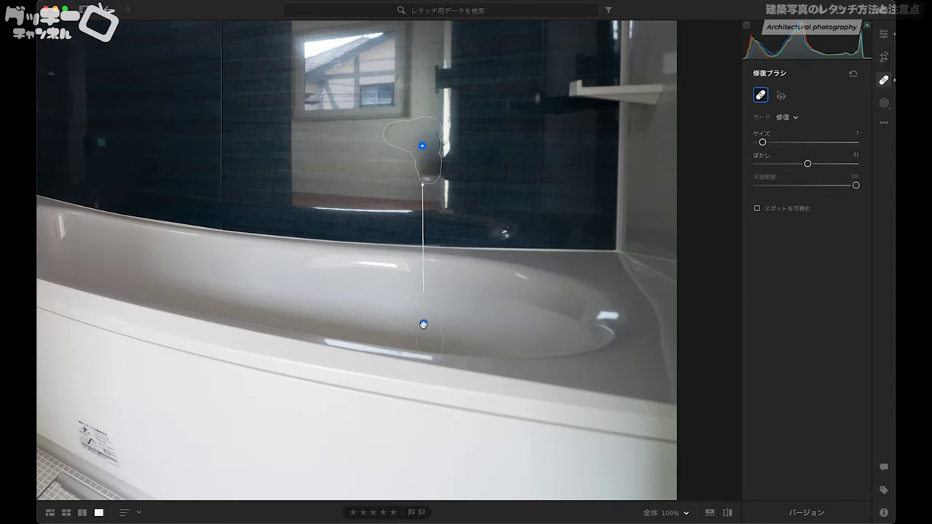
mouse_move(423, 324)
left_mouse_down()
mouse_move(339, 162)
mouse_move(353, 157)
left_mouse_up()
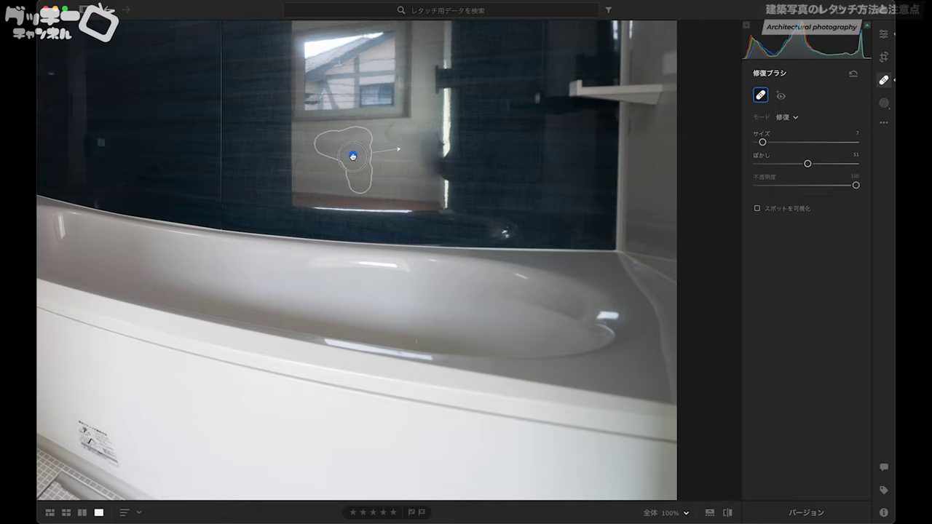
key("z")
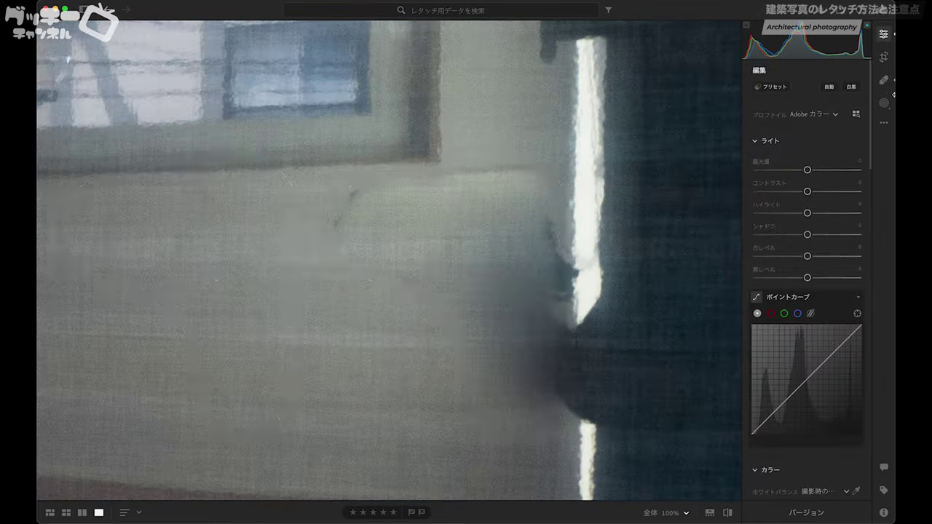
left_click_drag(807, 163, 743, 165)
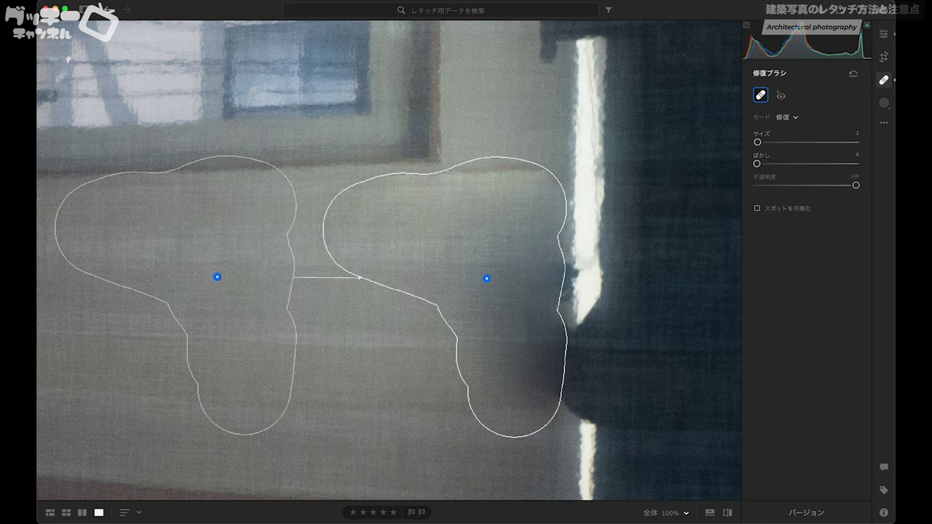
key("e")
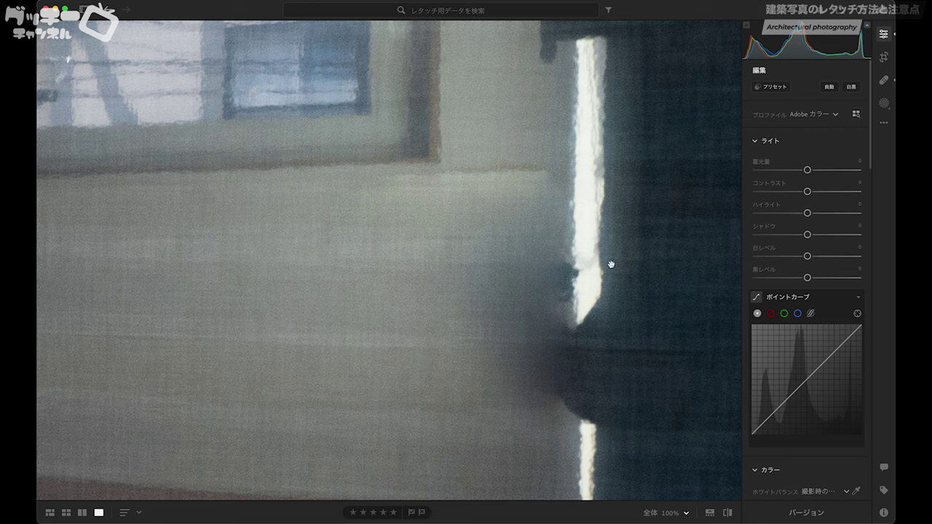
Heal the reflection along the mirror's bright door strip and reposition that heal spot.
left_click(884, 80)
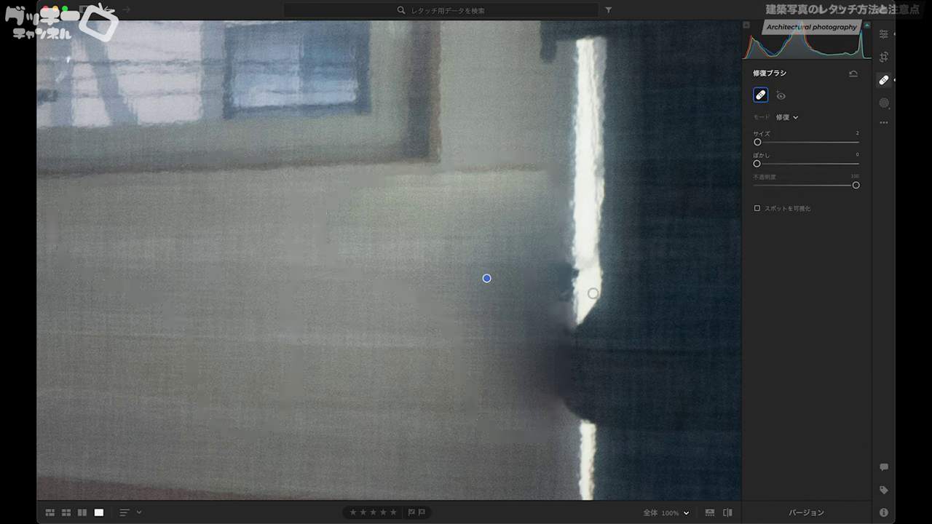
scroll(592, 293, "up", 4)
scroll(546, 269, "right", 3)
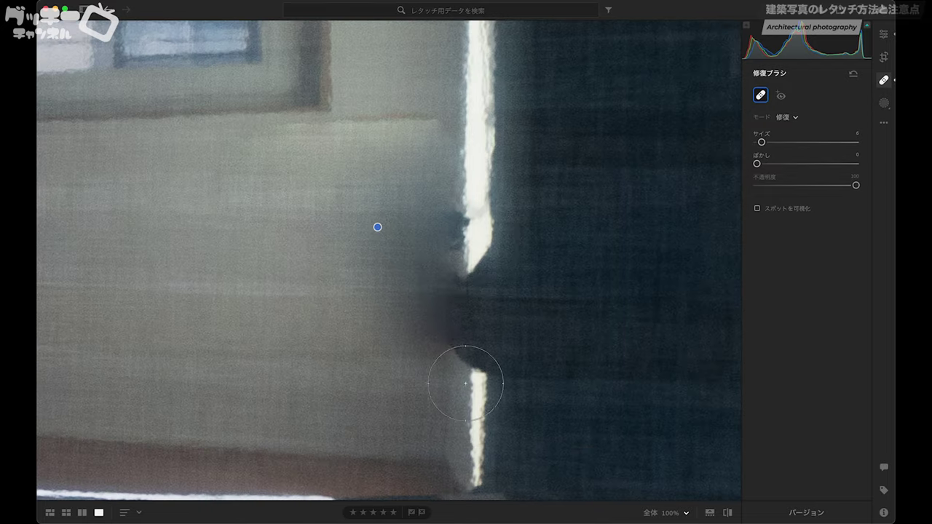
left_click_drag(461, 378, 460, 331)
scroll(461, 291, "down", 3)
left_click_drag(462, 225, 462, 125)
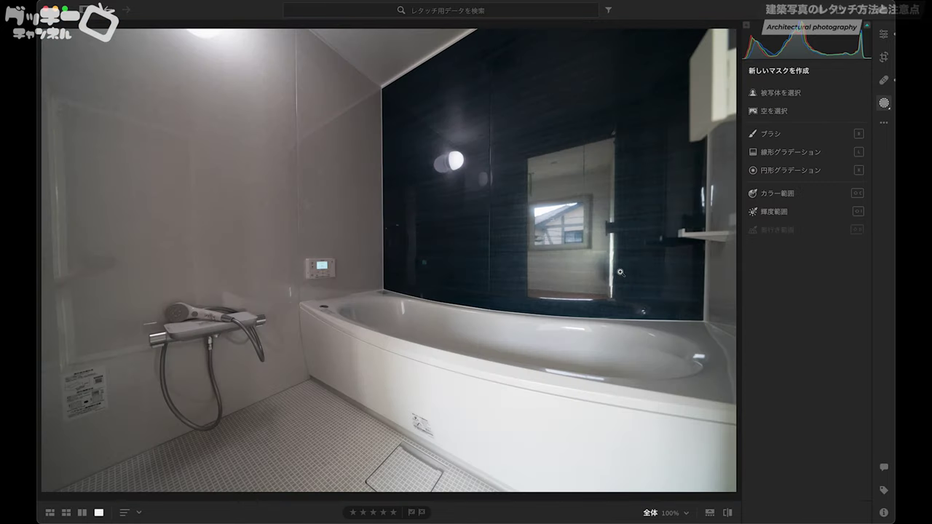
Zoom to the mirror at full size and create a new brush mask over the leftover reflection.
left_click(606, 265)
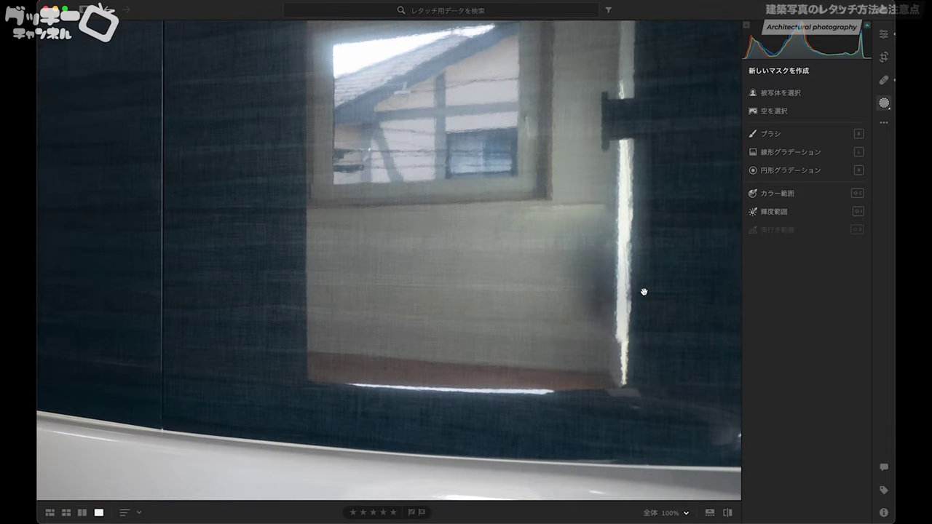
scroll(644, 292, "up", 3)
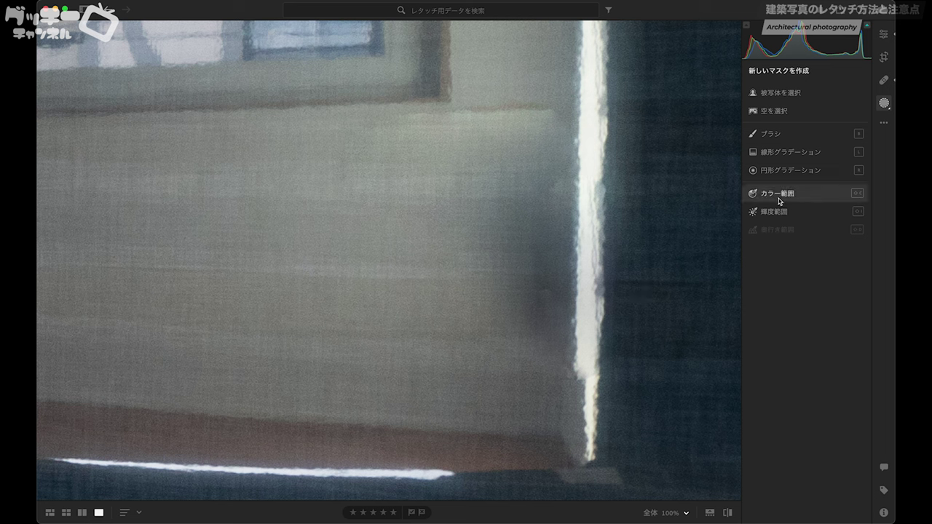
left_click(885, 79)
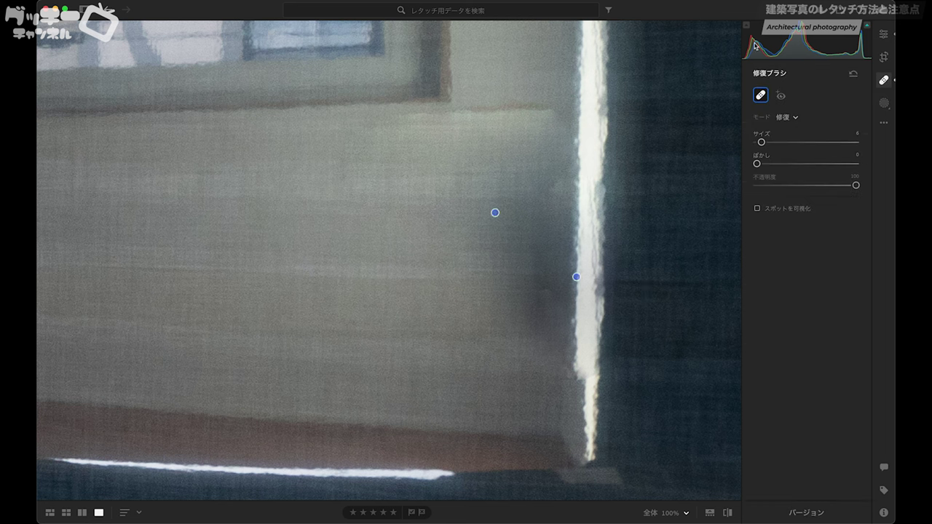
left_click(885, 108)
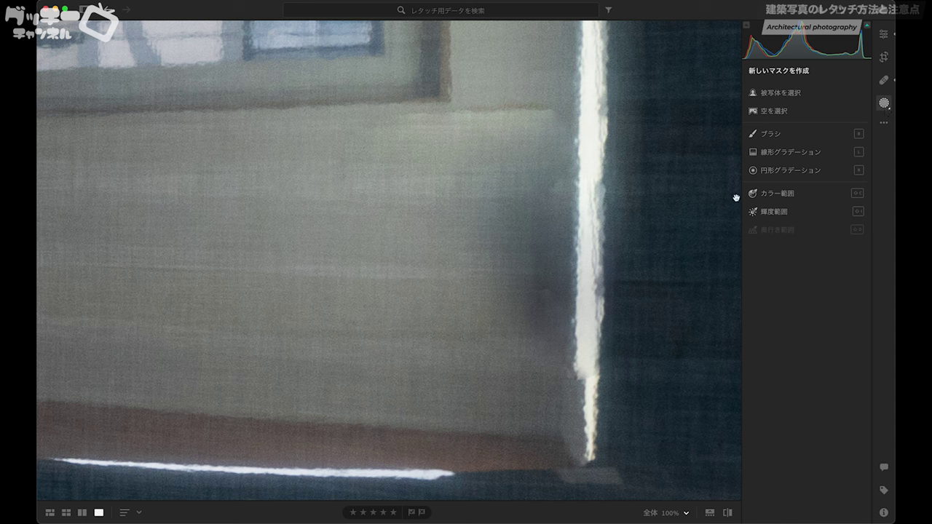
left_click(768, 134)
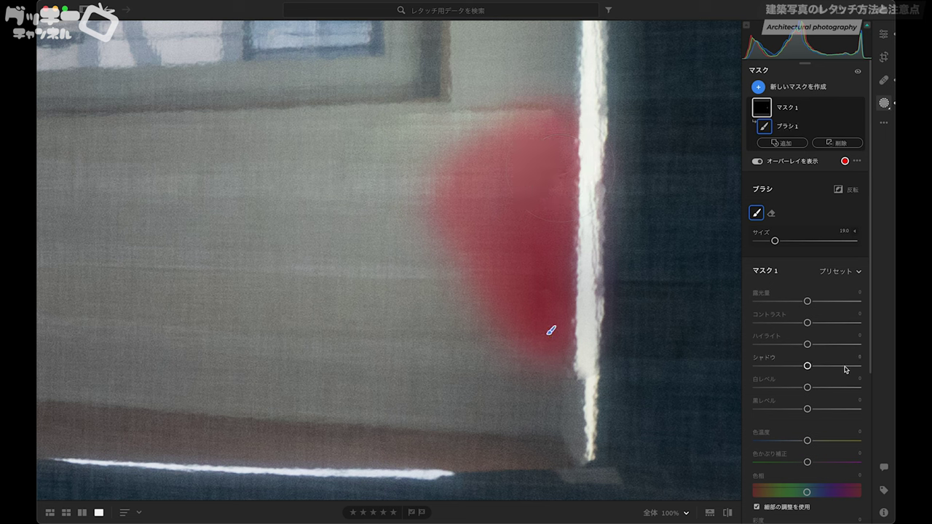
Set the mask to Contrast −100, Shadows +50, Highlights −98 and Blacks +19.
left_click(806, 323)
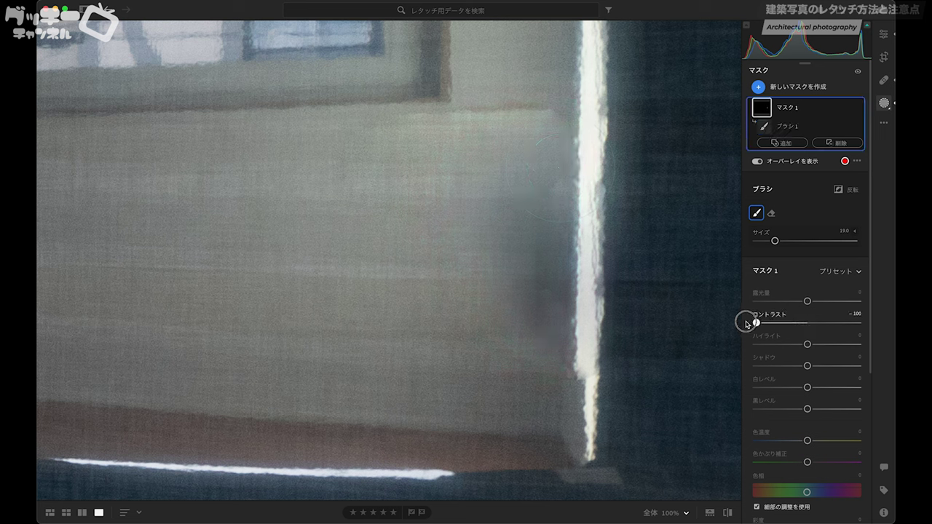
left_click_drag(746, 323, 747, 324)
mouse_move(806, 366)
left_mouse_down()
mouse_move(832, 366)
mouse_move(822, 390)
left_mouse_up()
scroll(832, 366, "down", 1)
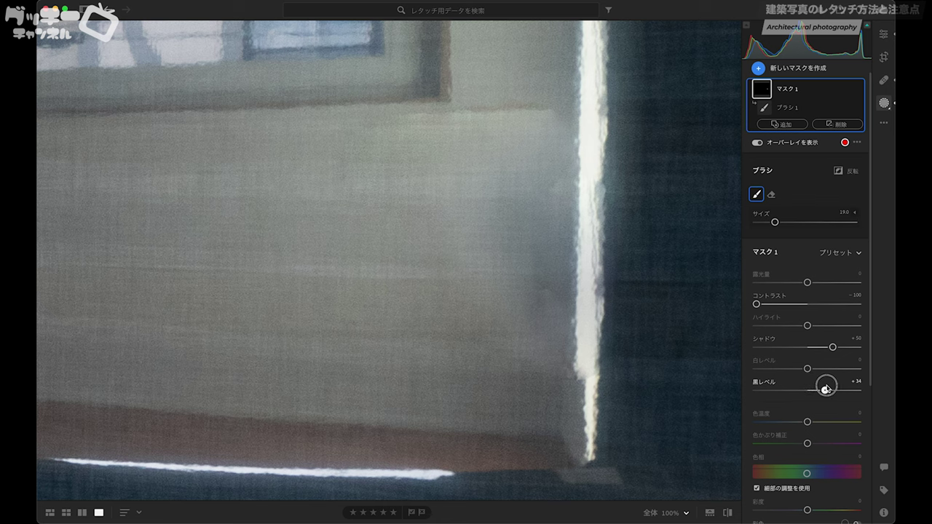
scroll(823, 381, "down", 3)
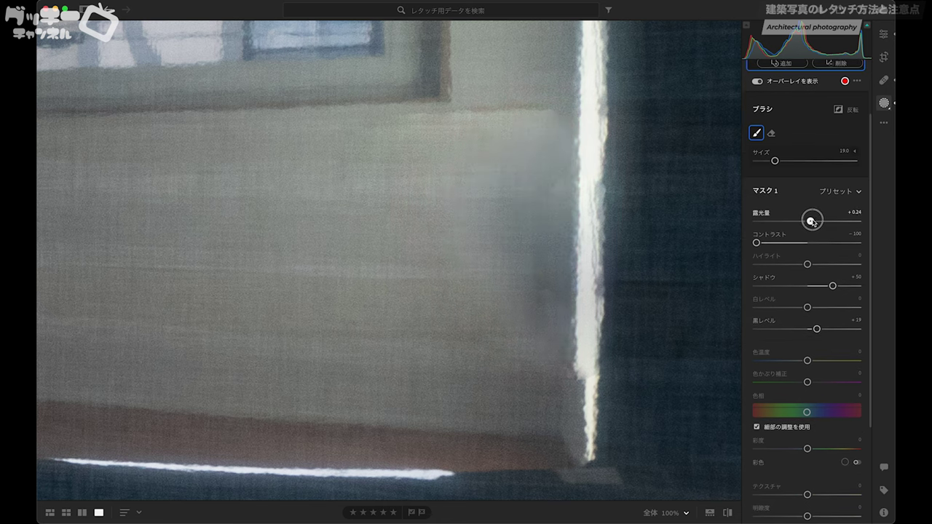
left_click_drag(806, 264, 757, 265)
scroll(819, 328, "down", 6)
left_click_drag(806, 352, 832, 352)
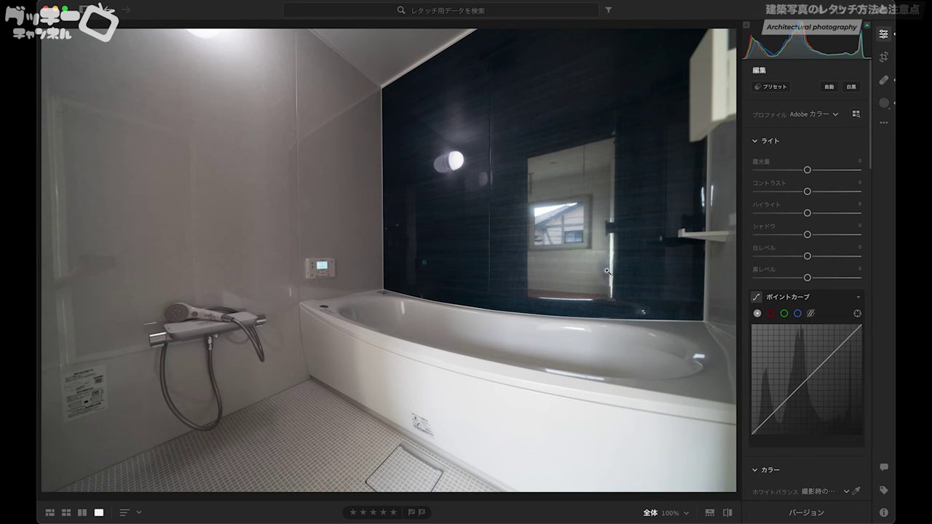
Heal the reflection on the mirrored wall with a smaller brush, shifting the source to cleaner wall.
left_click(607, 271)
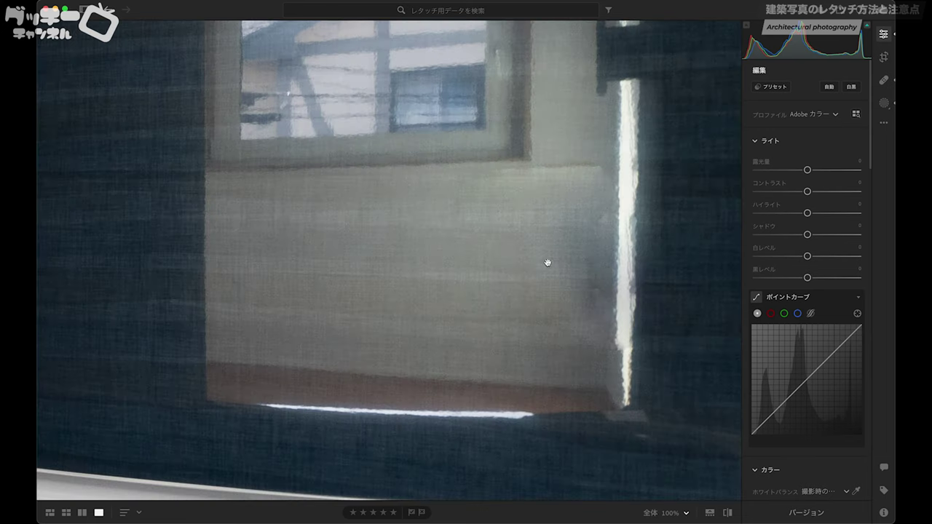
left_click(885, 80)
mouse_move(561, 236)
mouse_move(568, 218)
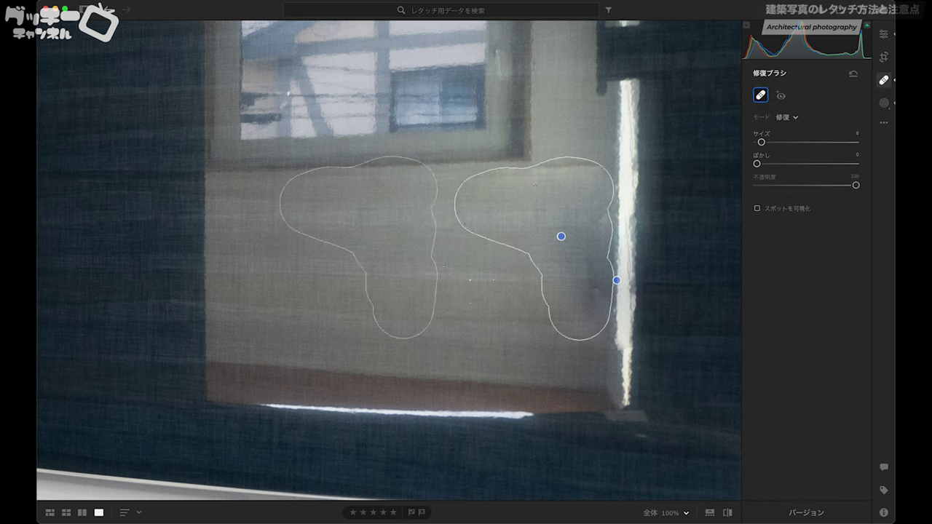
key("bracketleft")
key("bracketleft")
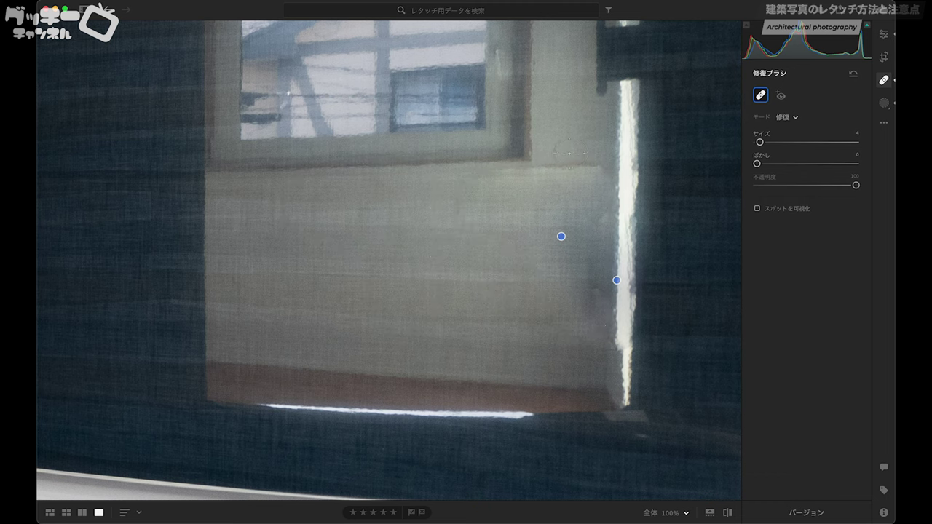
left_click_drag(591, 156, 604, 171)
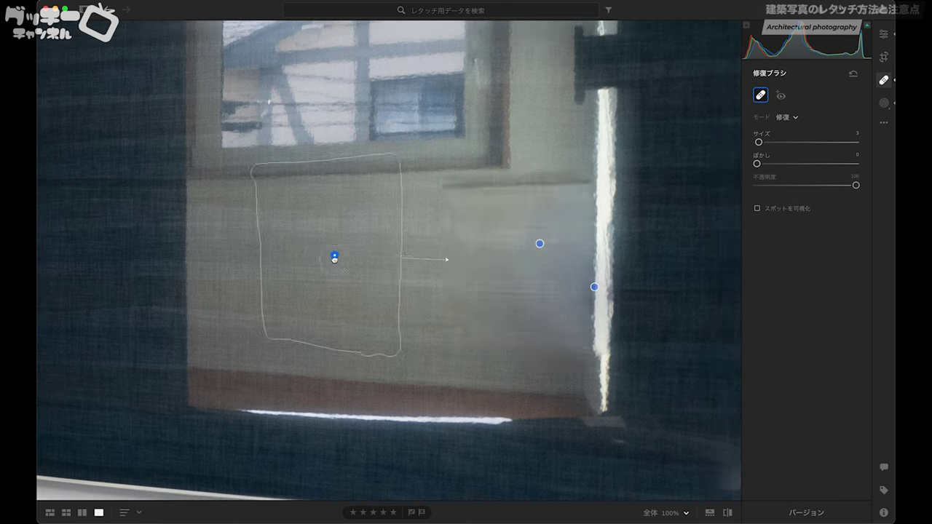
left_click_drag(332, 255, 361, 262)
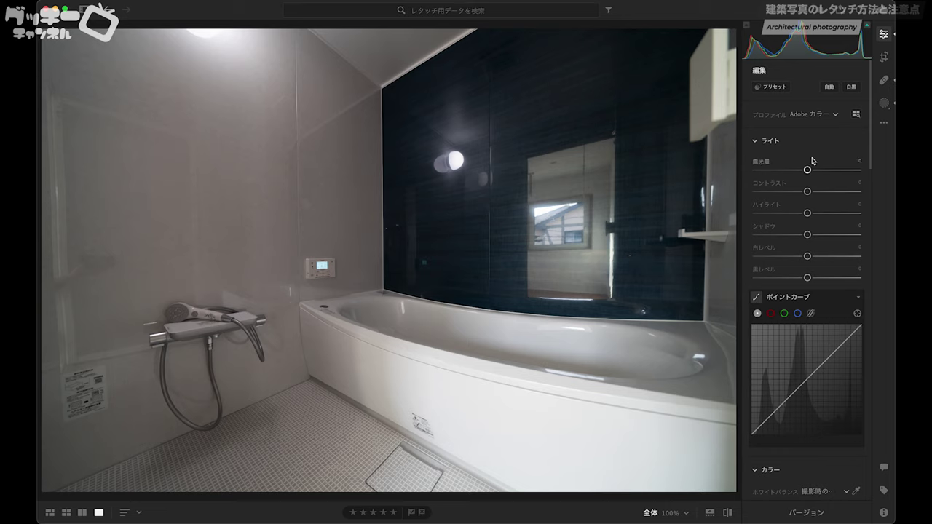
Heal the dark mark beside the shower fixture from clean wall, then fit the whole photo in view.
left_click(882, 104)
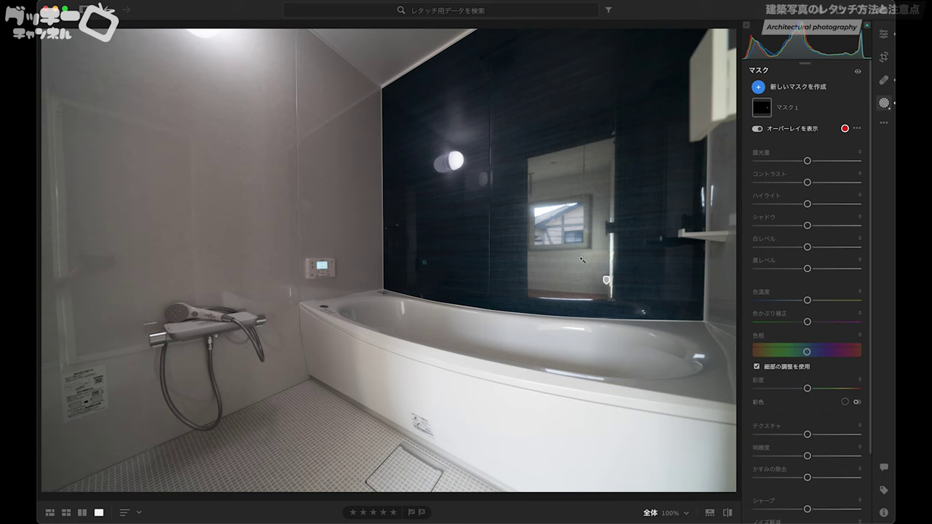
left_click(83, 261)
left_click_drag(83, 262, 249, 232)
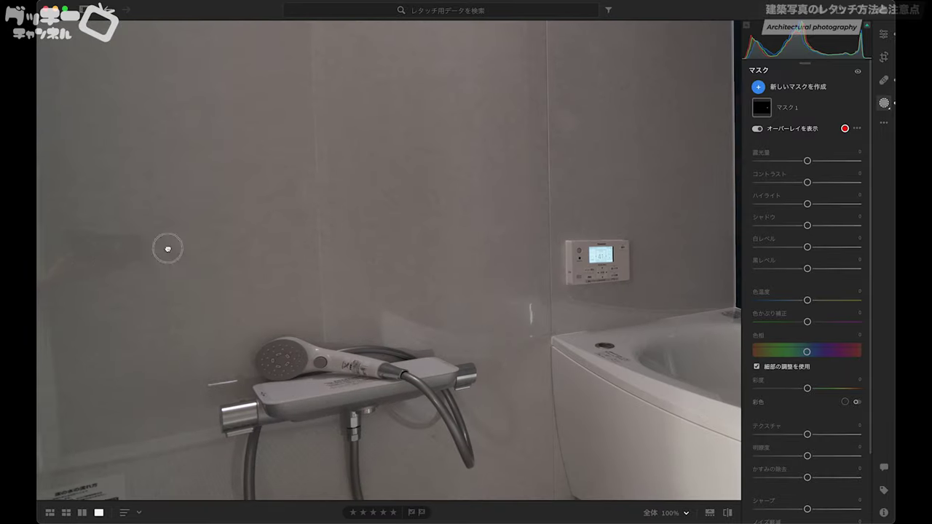
scroll(250, 232, "up", 3)
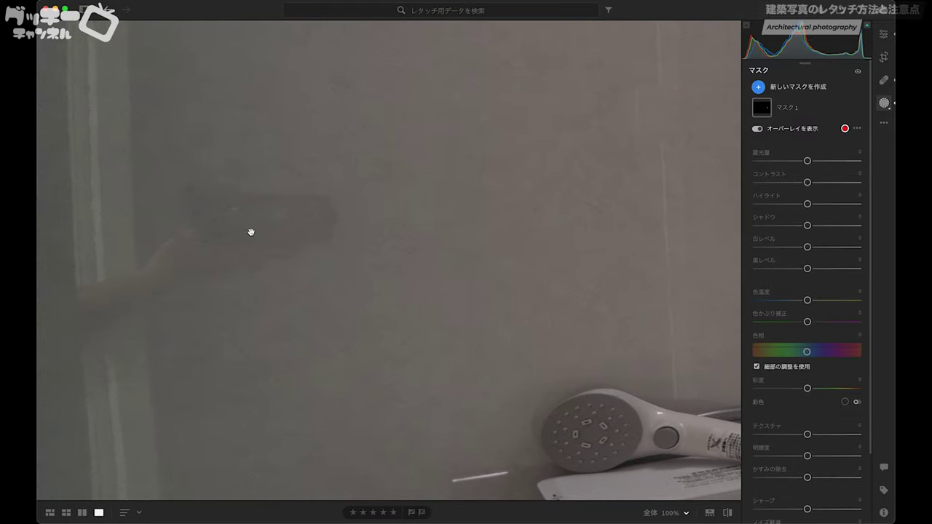
scroll(262, 156, "down", 3)
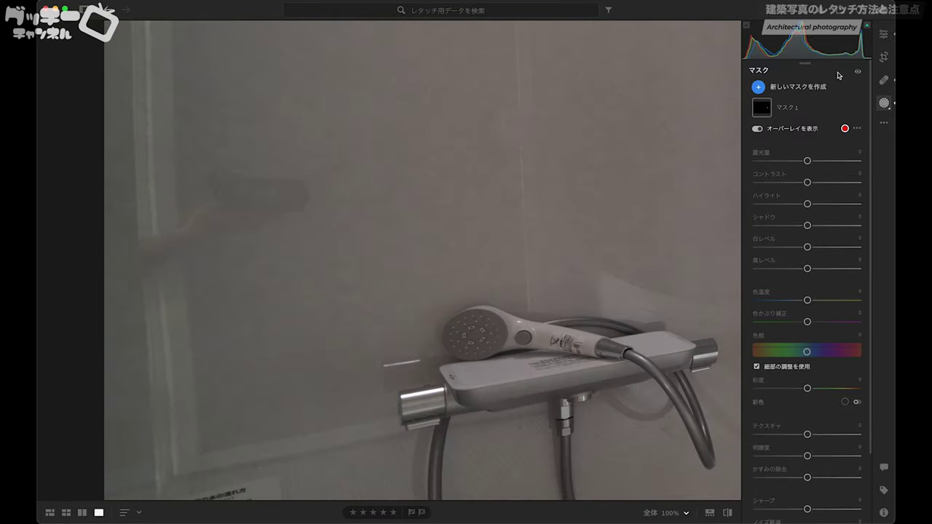
key("h")
left_click_drag(154, 245, 287, 199)
left_click_drag(208, 81, 218, 327)
key("e")
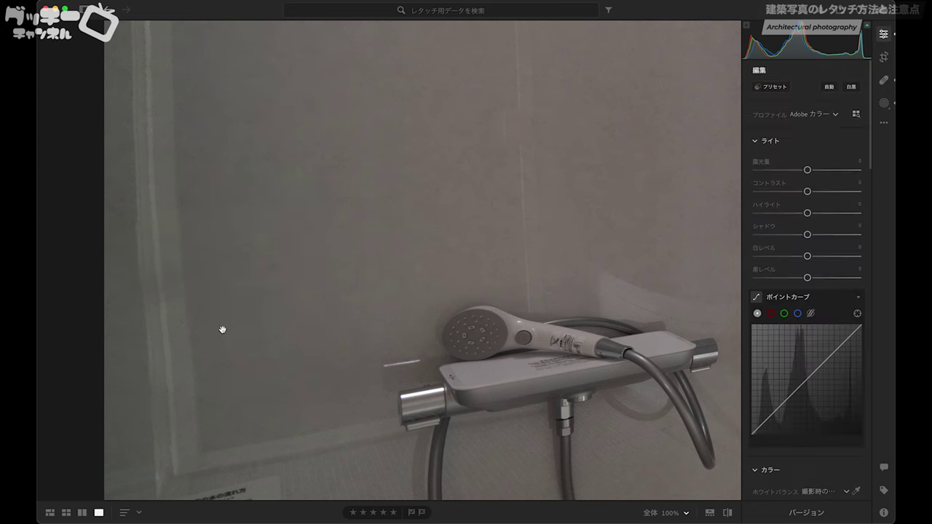
left_click(222, 330)
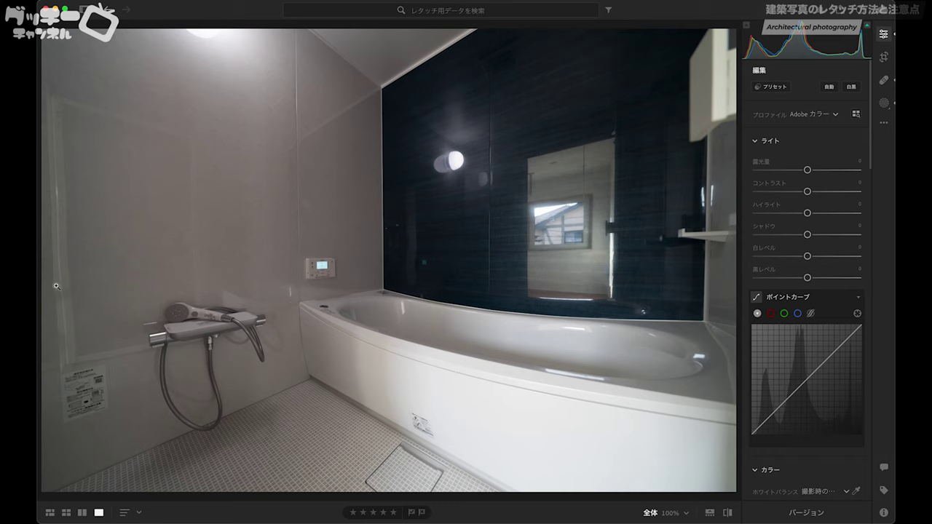
Switch to the Photo Grid showing all five album photos.
key("g")
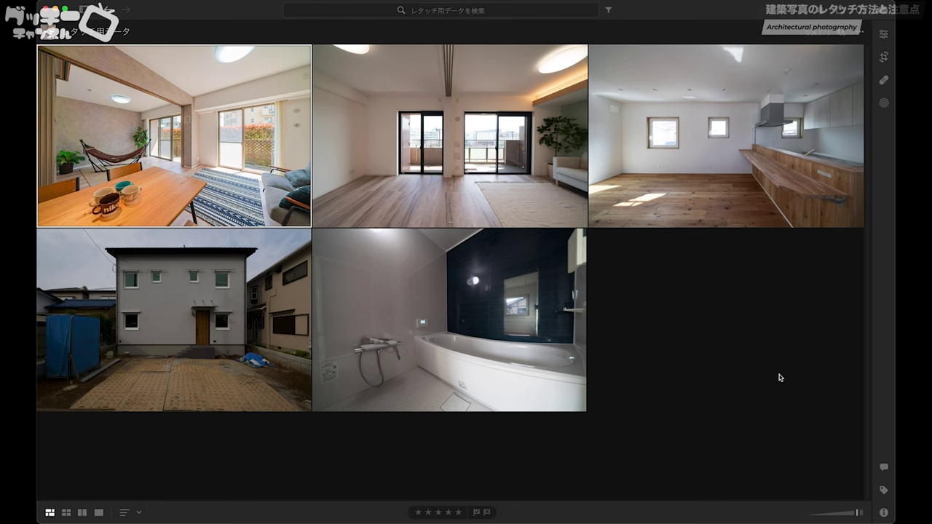